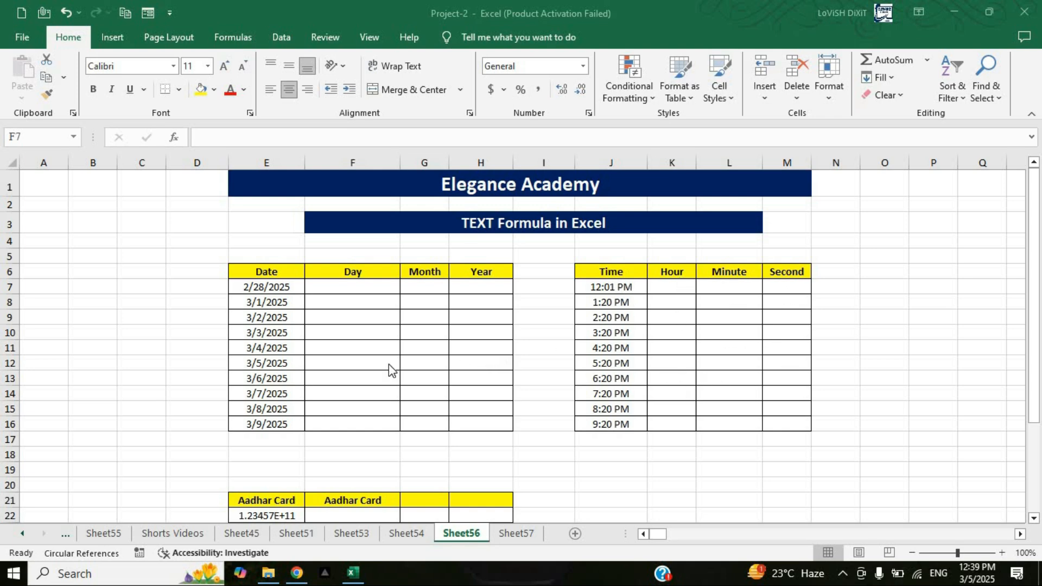
Step: Enter =TEXT(E7,"dd") in cell F7 to extract the two-digit day from the first date
scroll(389, 364, "down", 4)
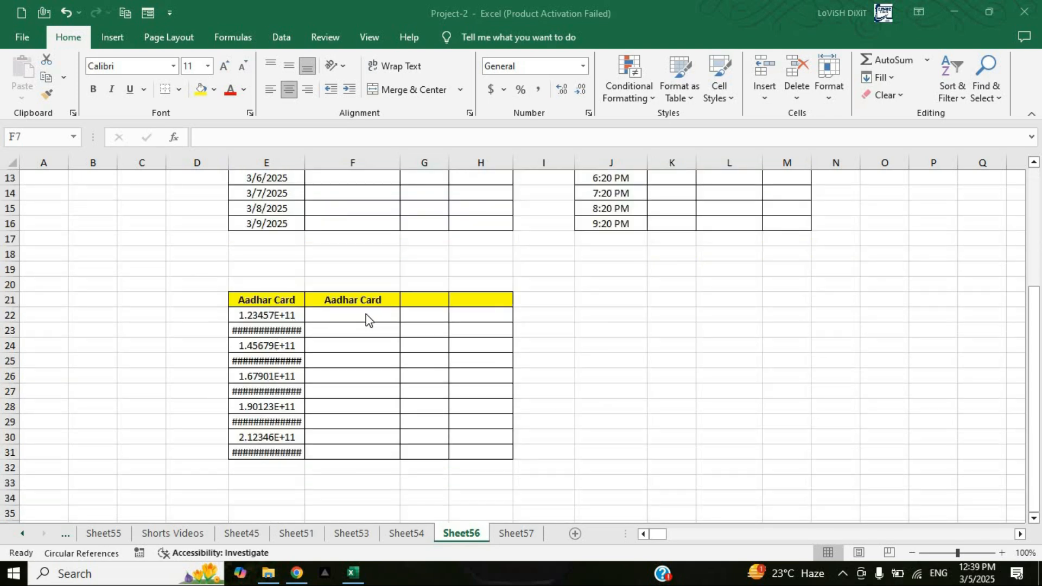
scroll(359, 350, "up", 4)
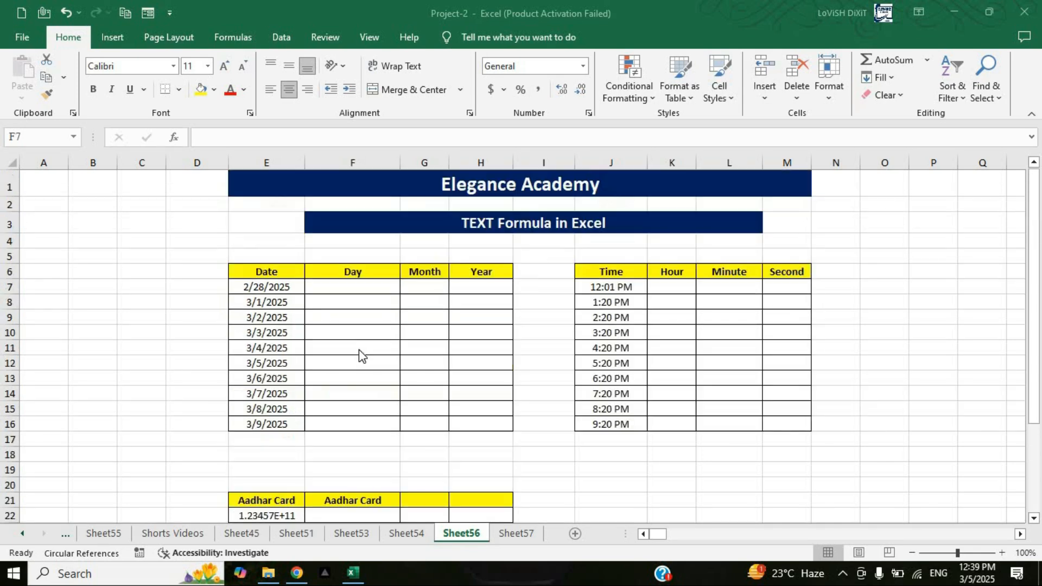
left_click(353, 287)
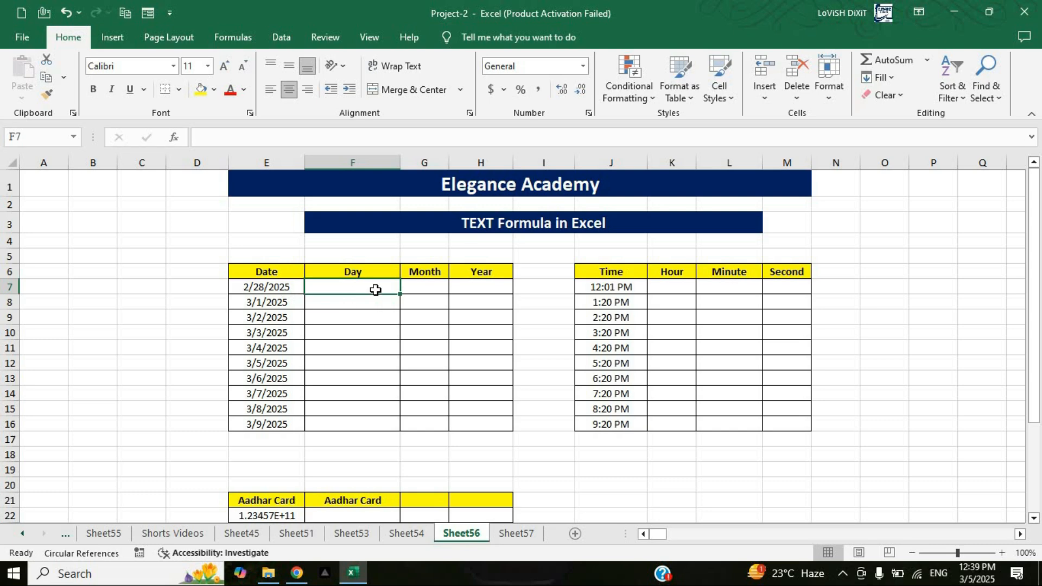
type("=")
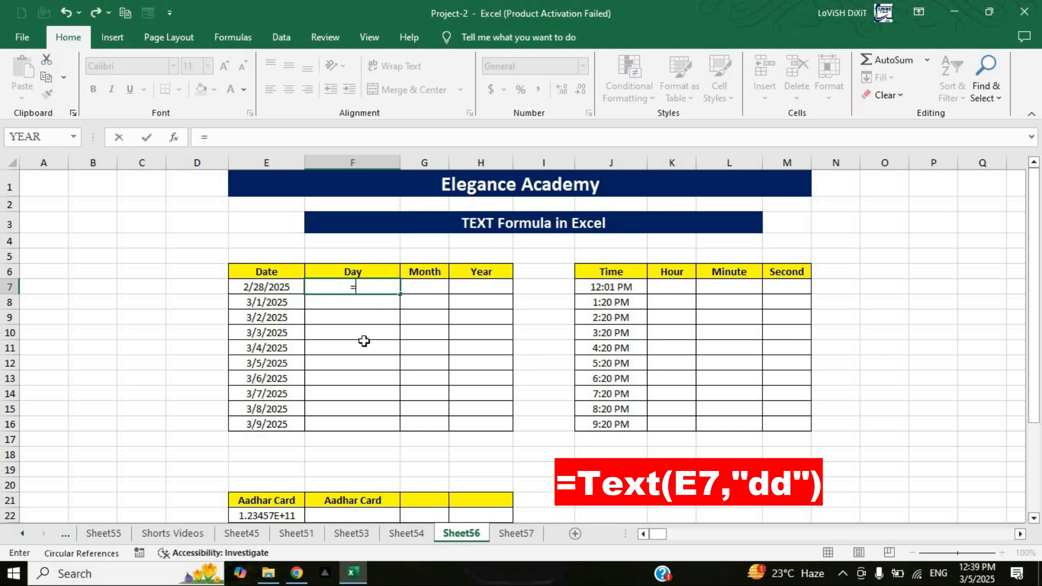
type("text")
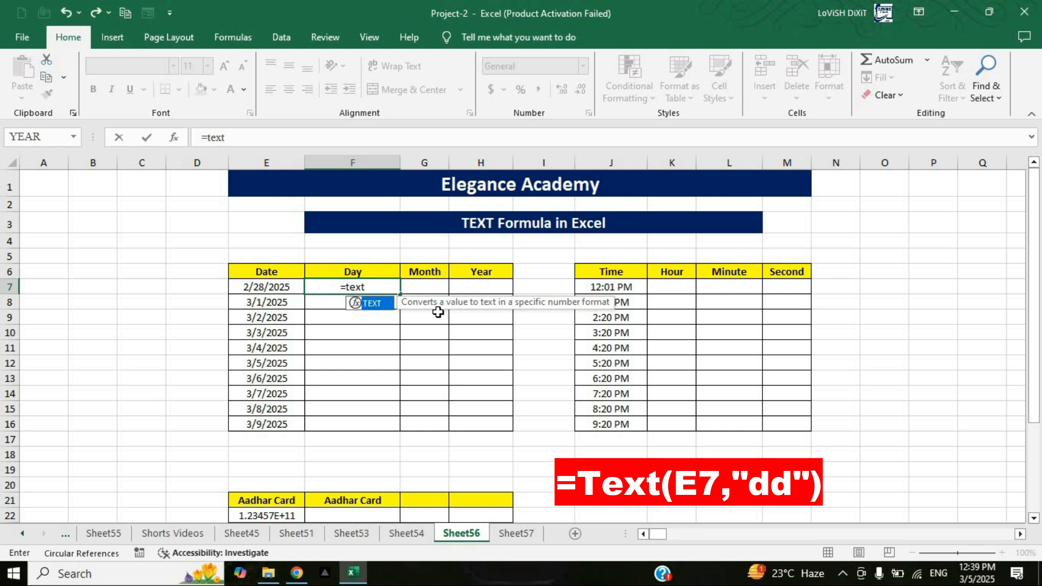
key("Tab")
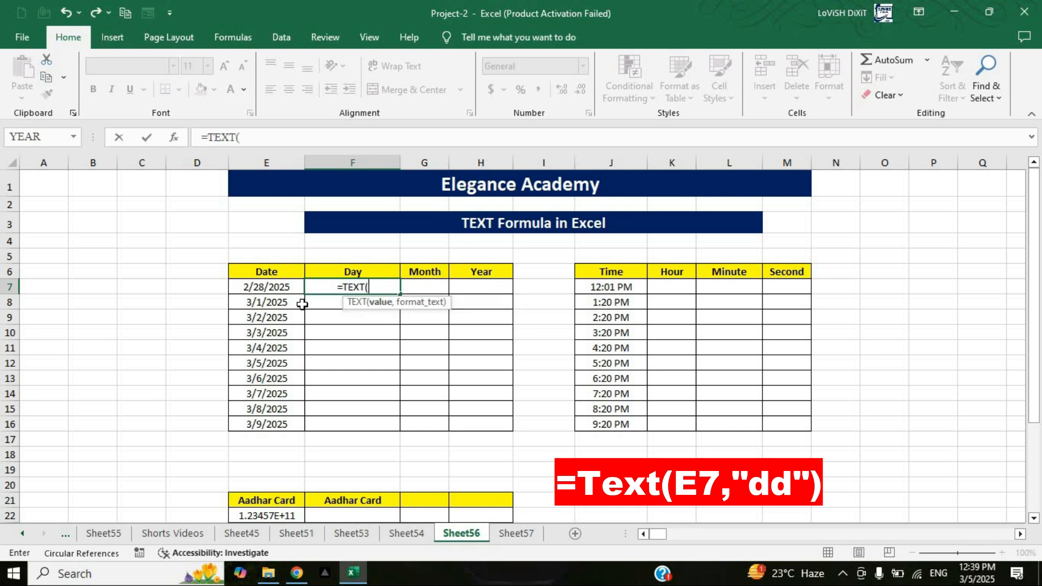
left_click(270, 286)
type(",")
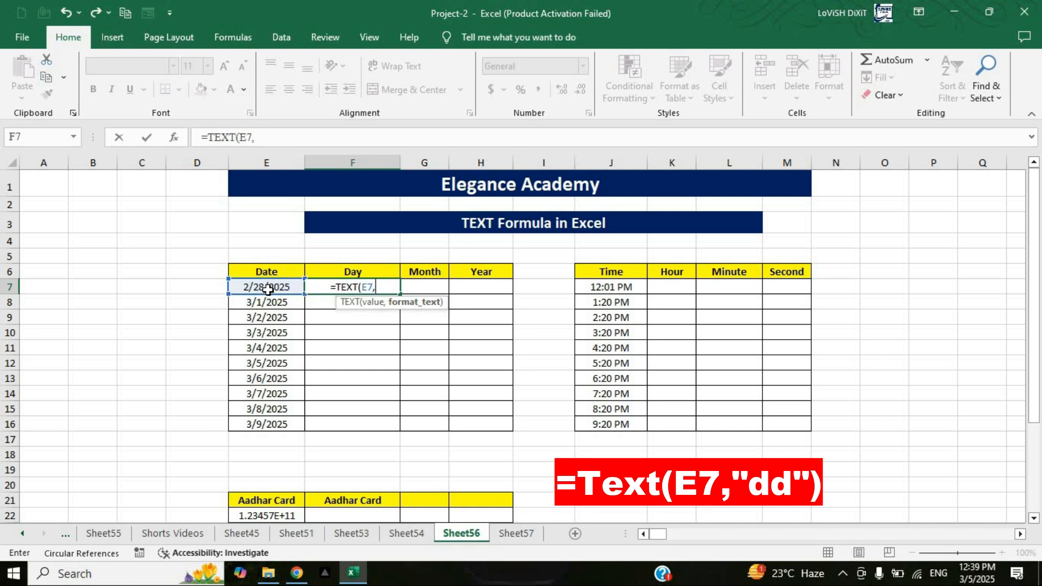
type("\"dd")
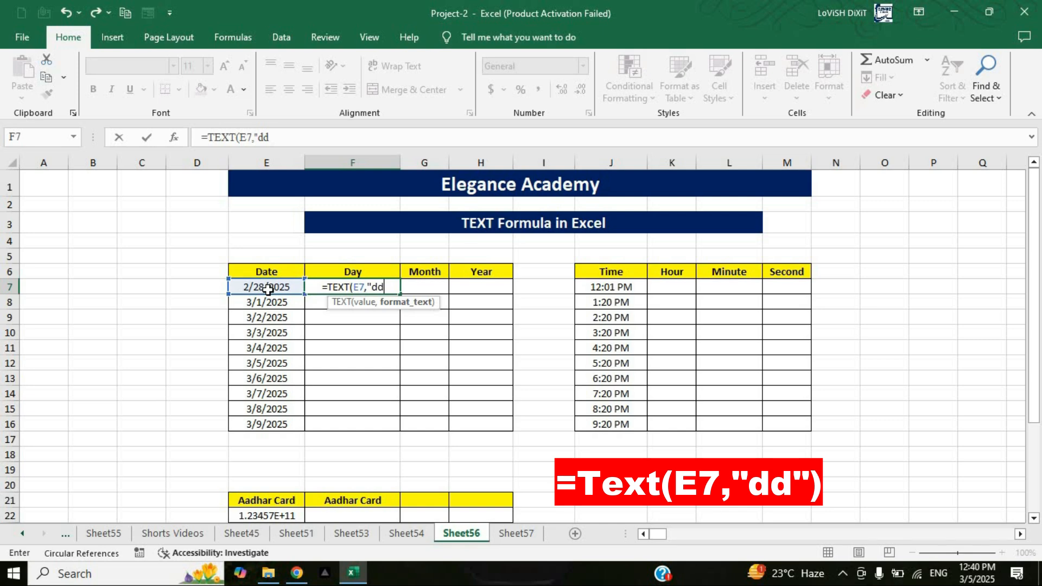
type("\"")
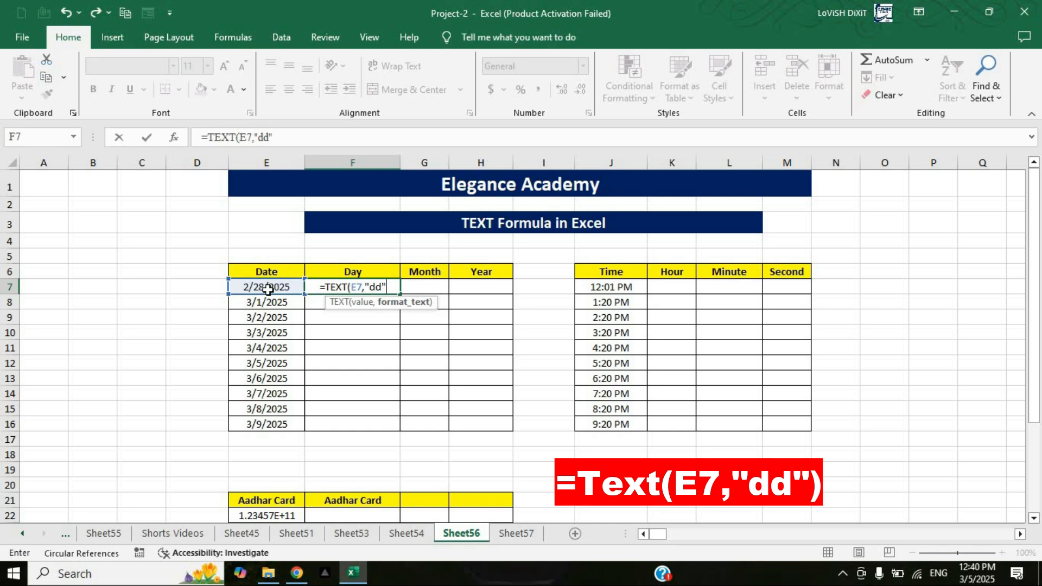
type(")")
key("Return")
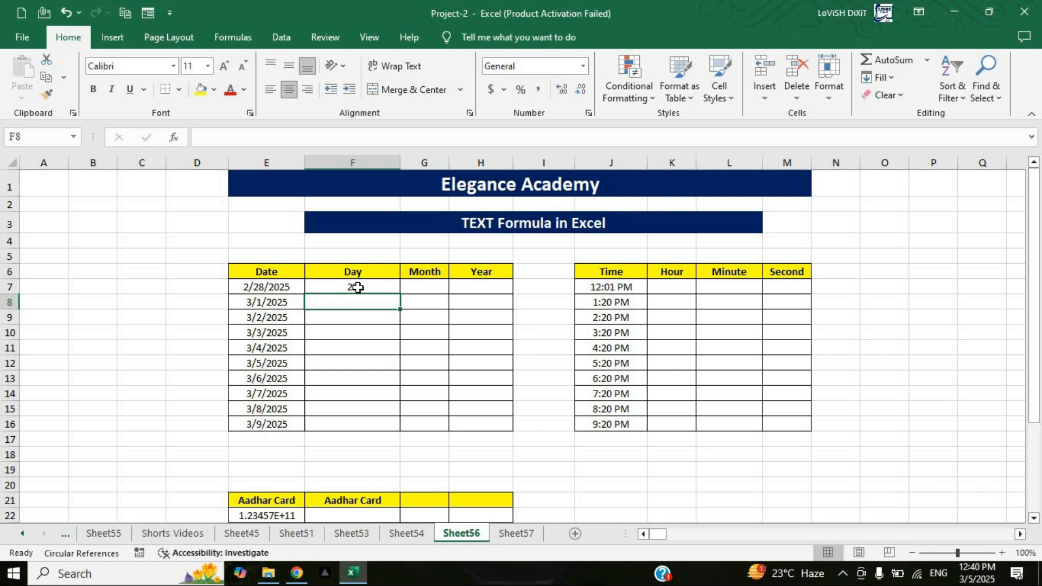
Step: Enter =TEXT(E7,"mm") in cell G7 to extract the two-digit month from the first date
left_click(411, 288)
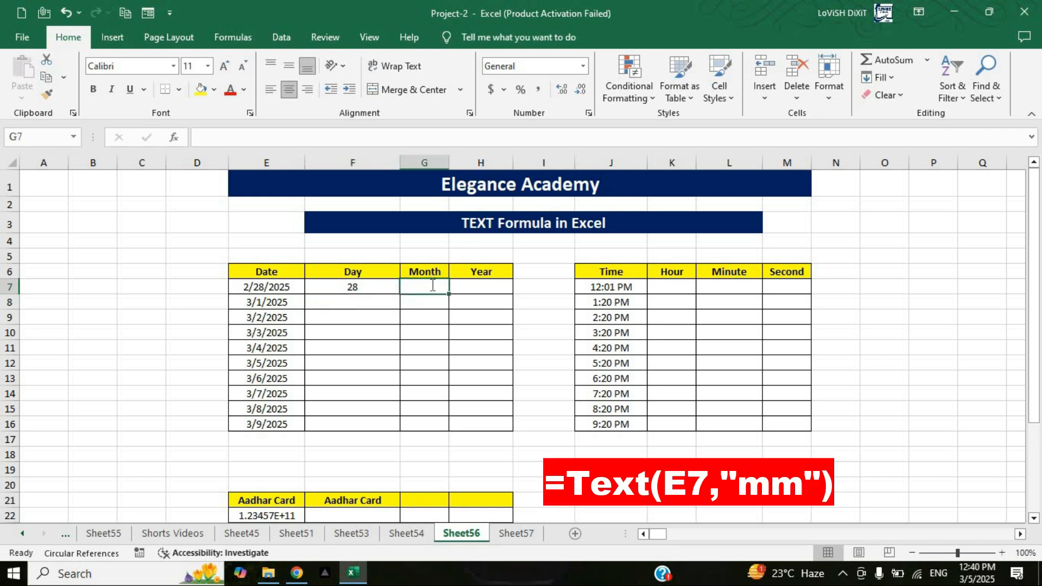
type("=text")
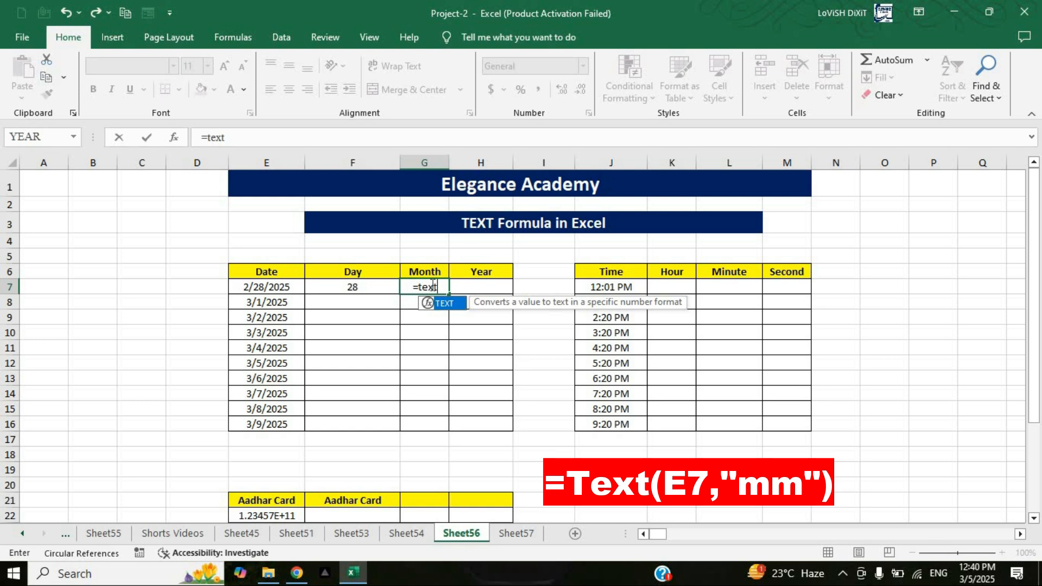
key("Tab")
left_click(289, 287)
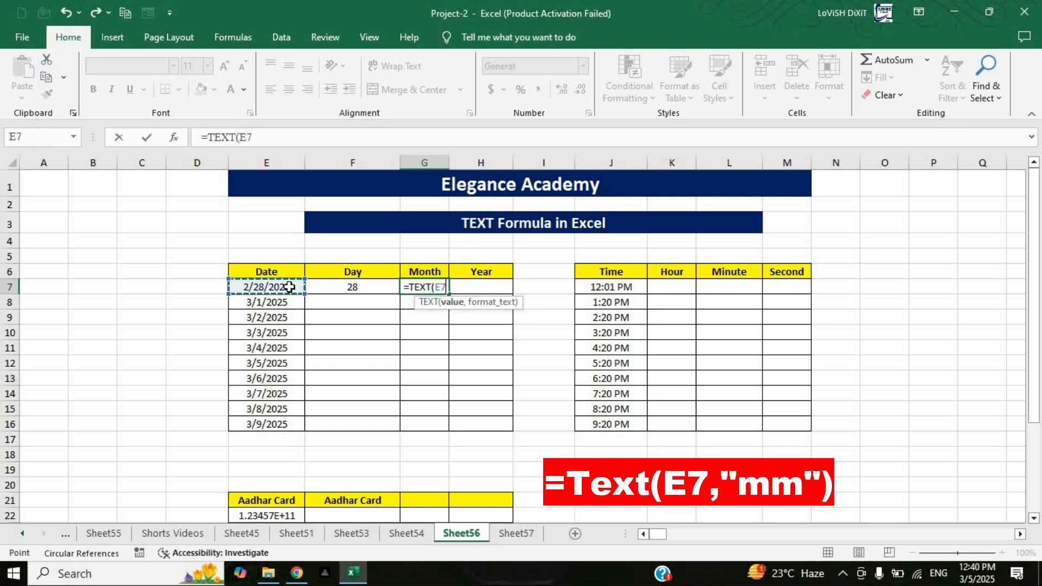
type(",")
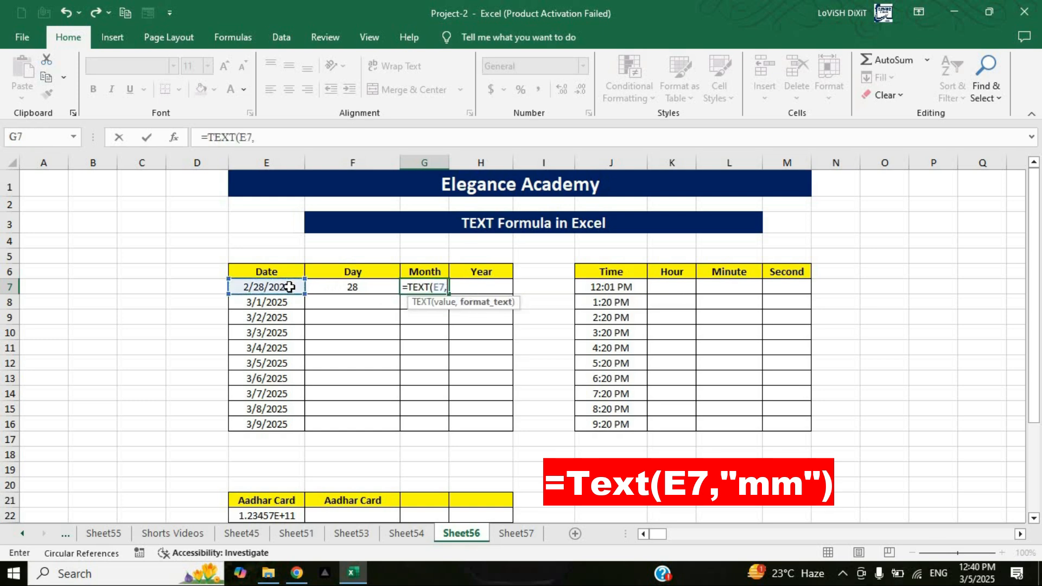
type("\"")
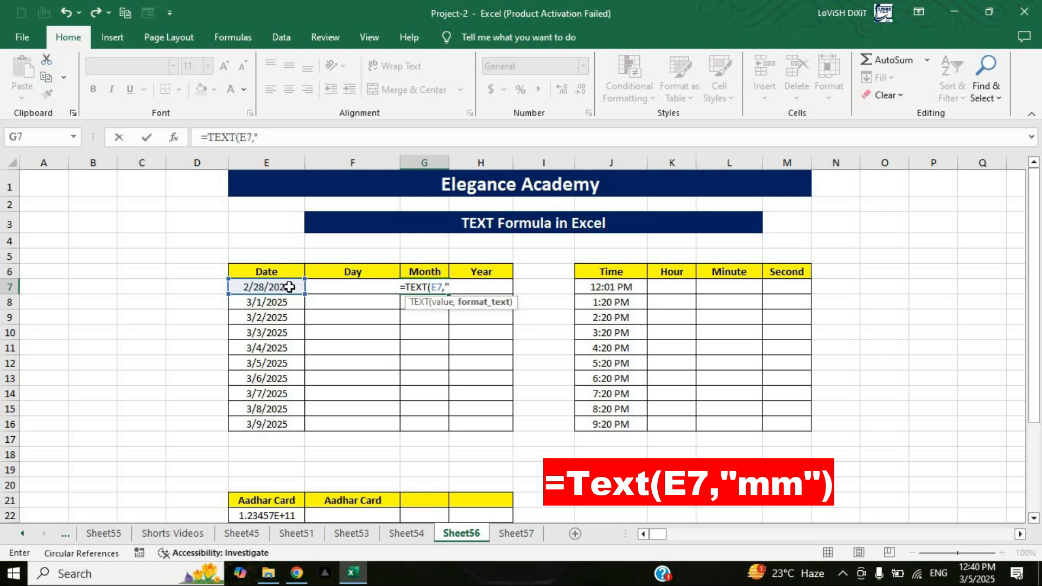
type("mm")
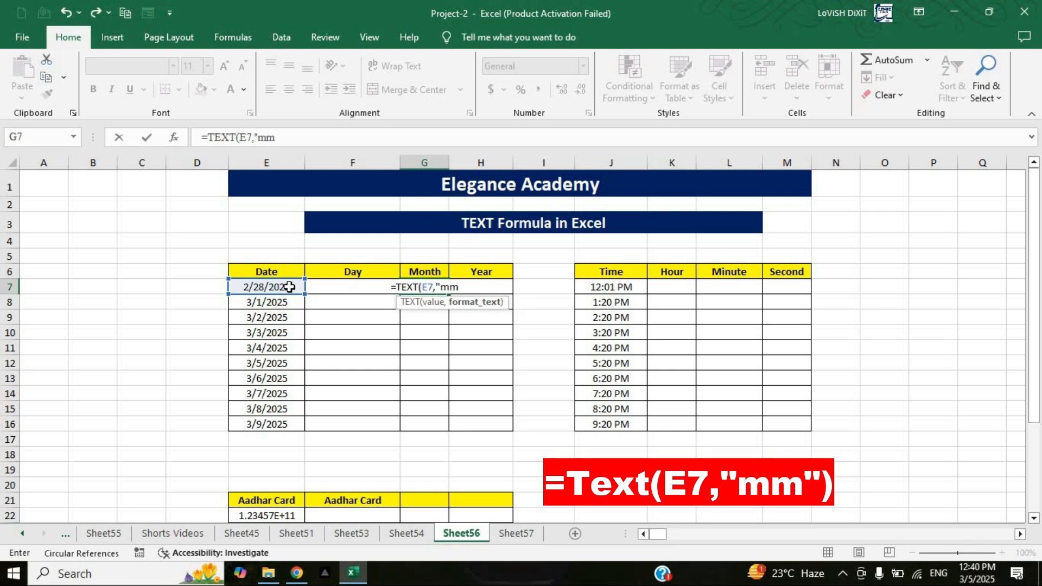
type("\")")
key("ctrl+Return")
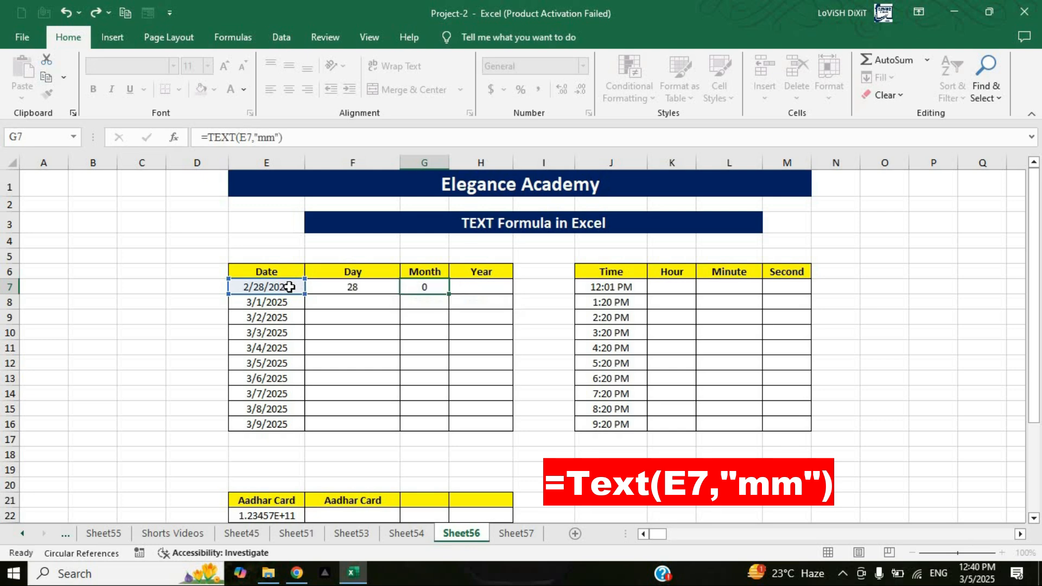
left_click(431, 304)
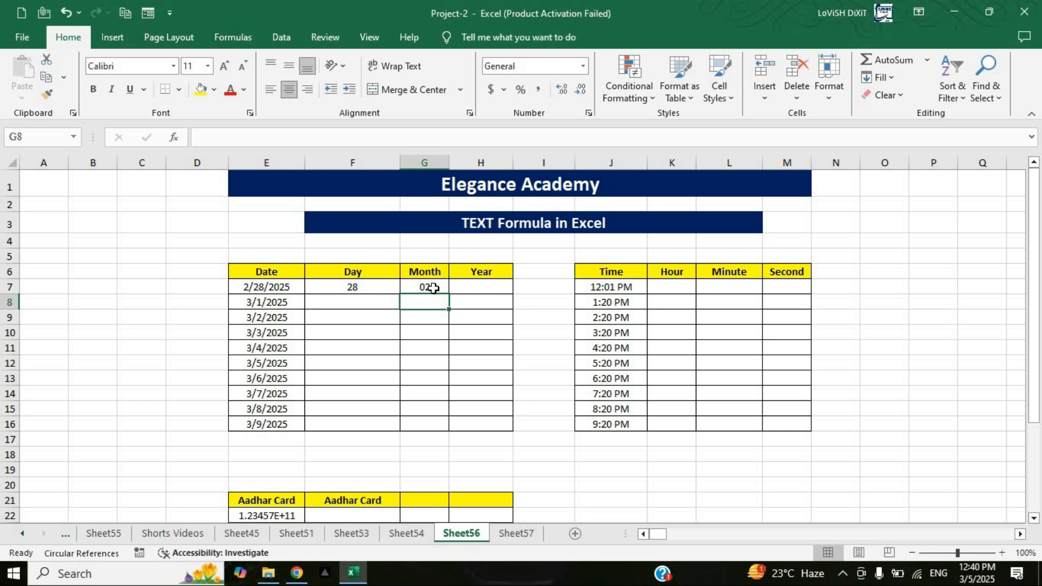
Step: Enter =TEXT(E7,"yy") in cell H7 to extract the two-digit year from the first date
left_click(480, 283)
type("=")
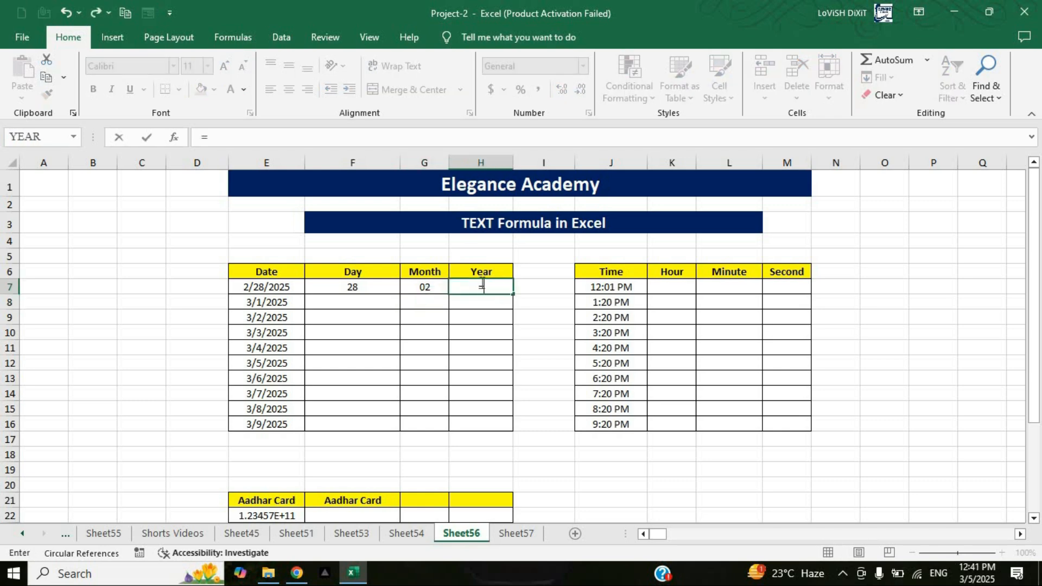
type("tex")
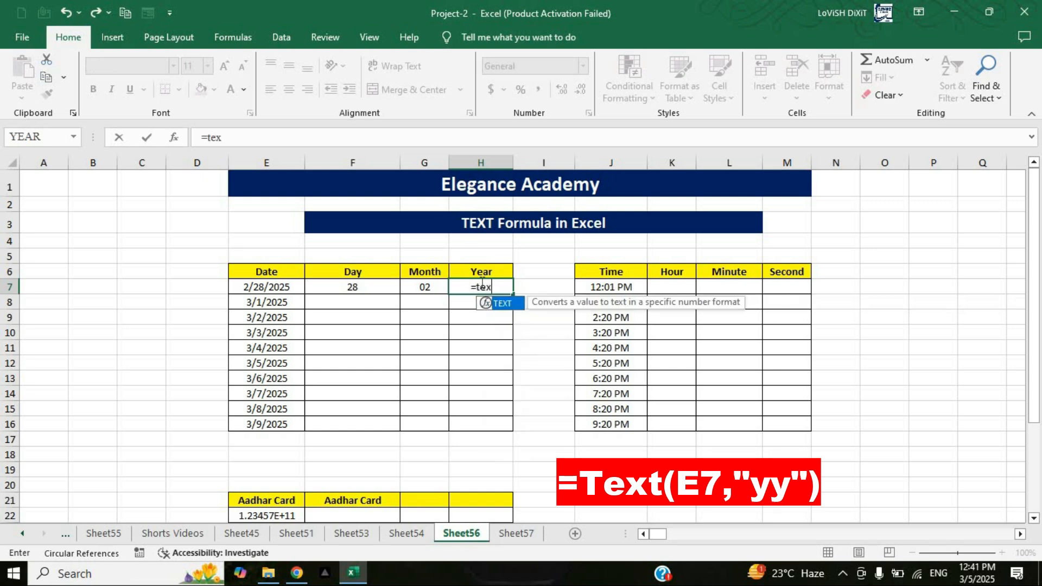
key("Tab")
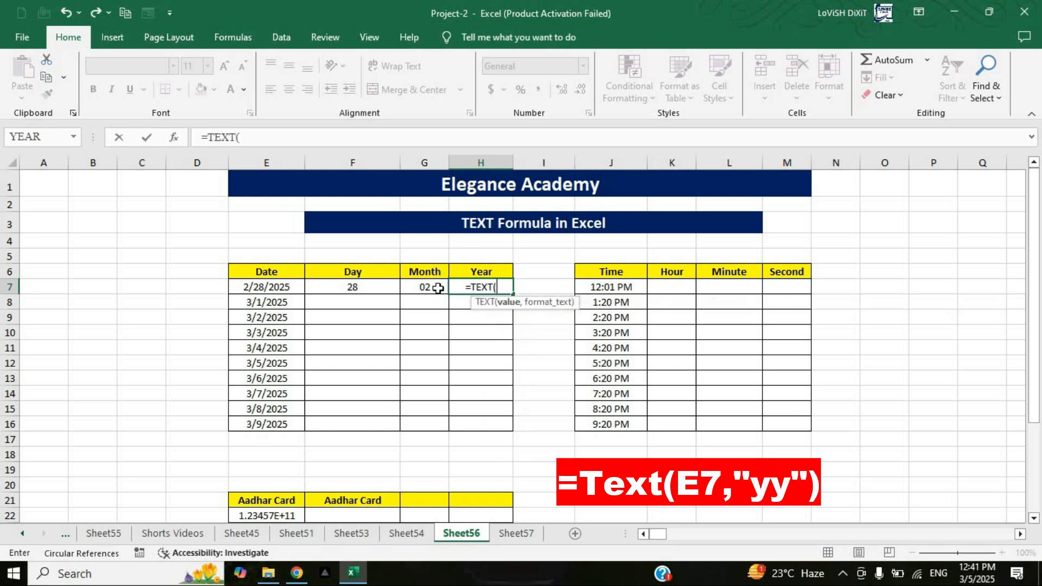
left_click(273, 287)
type(",")
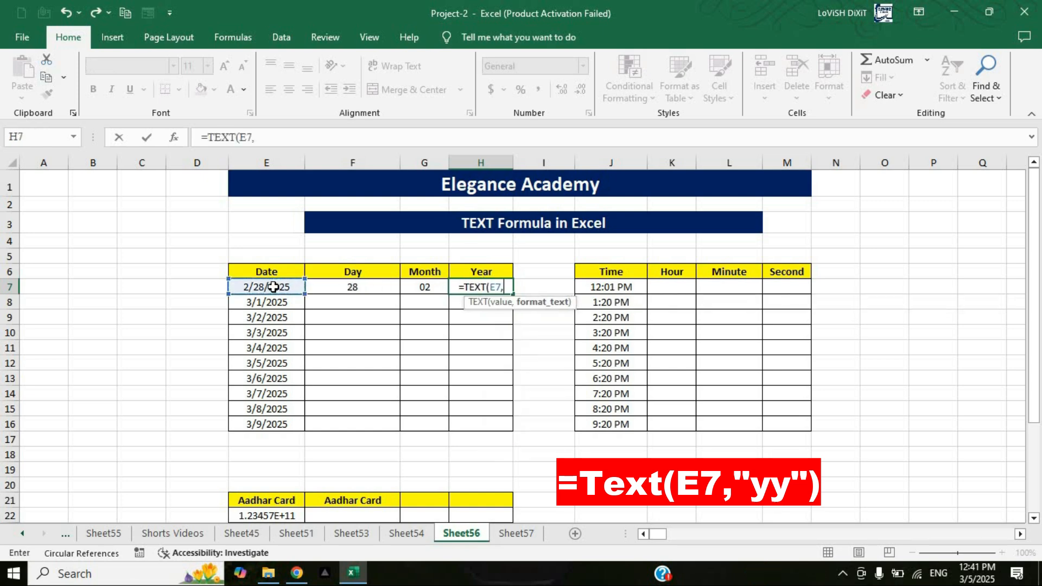
type("\"")
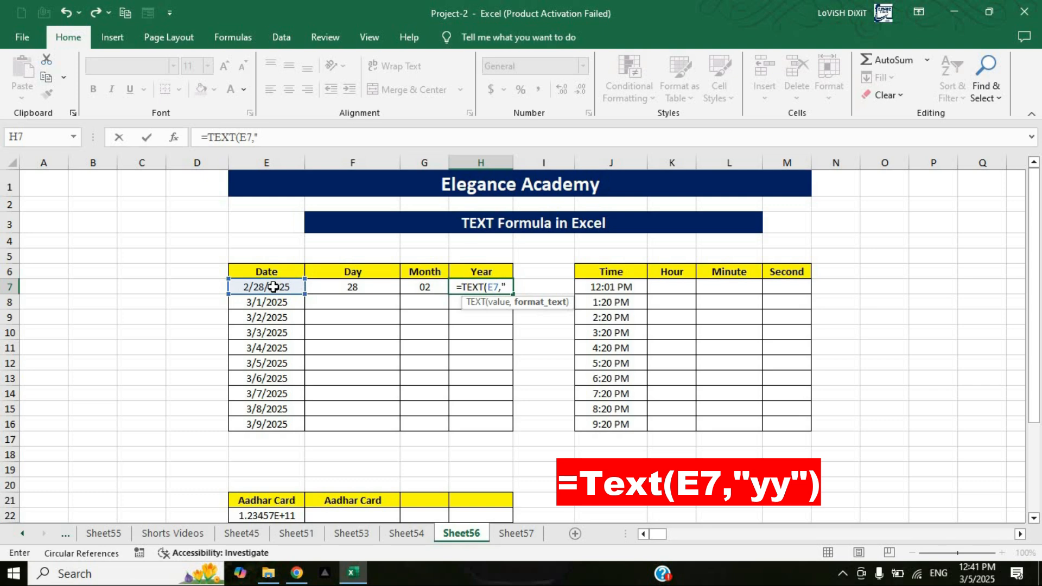
type("yy")
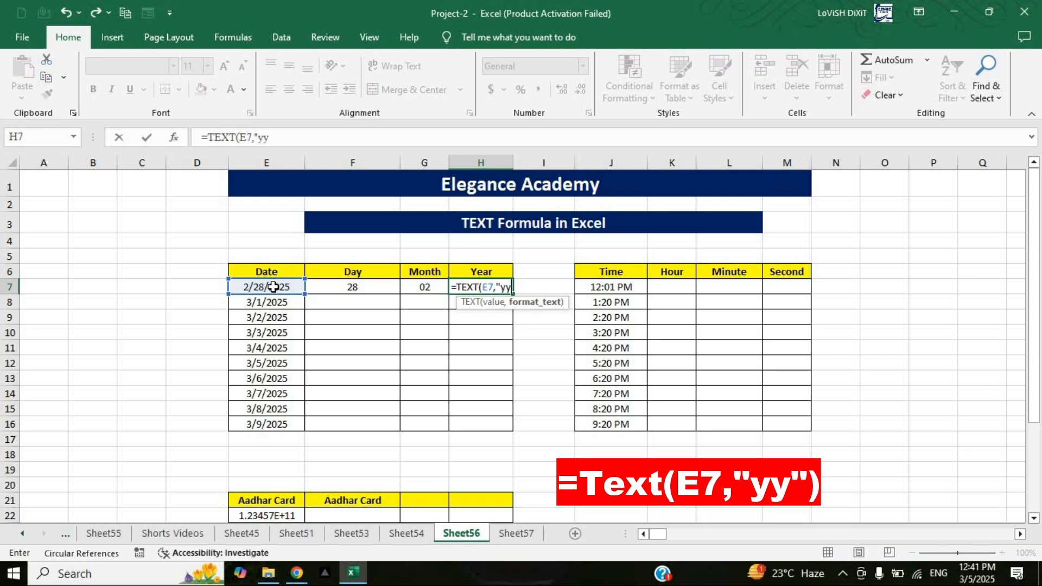
type("\")")
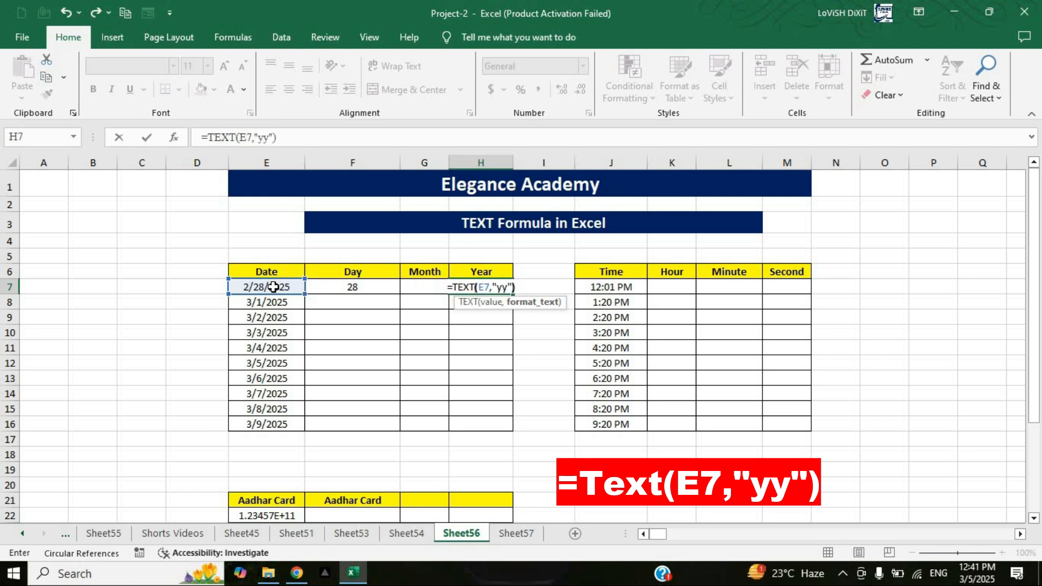
key("Return")
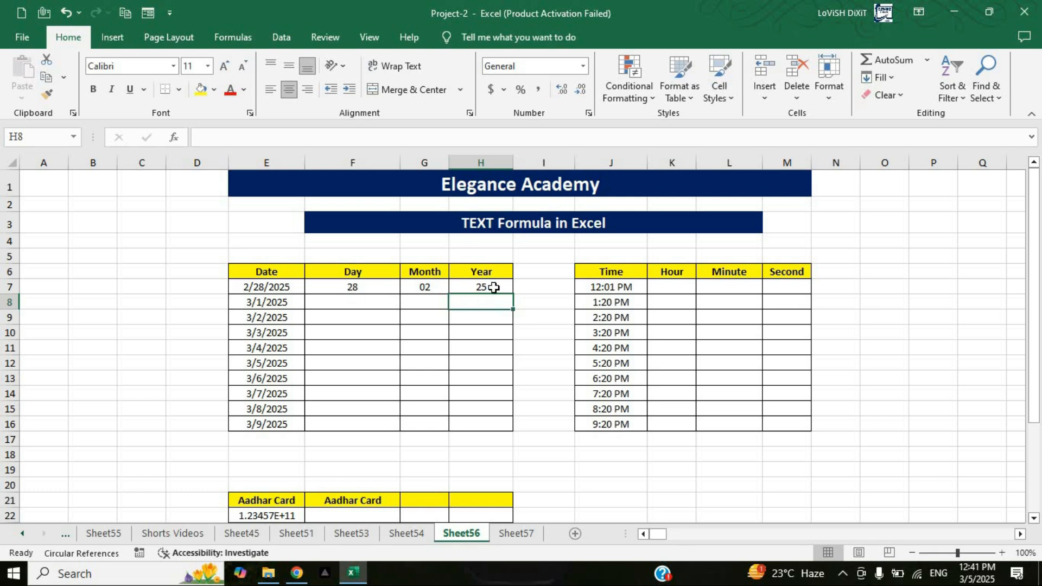
Step: Enter =TEXT(E8,"ddd") in cell F8 to show the abbreviated weekday name of the second date
left_click(353, 302)
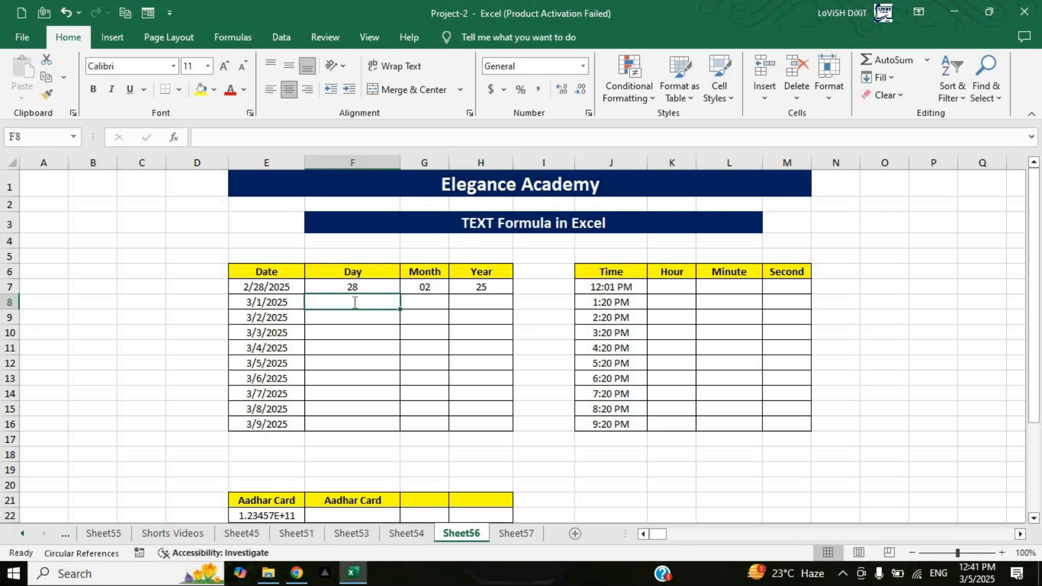
type("=text")
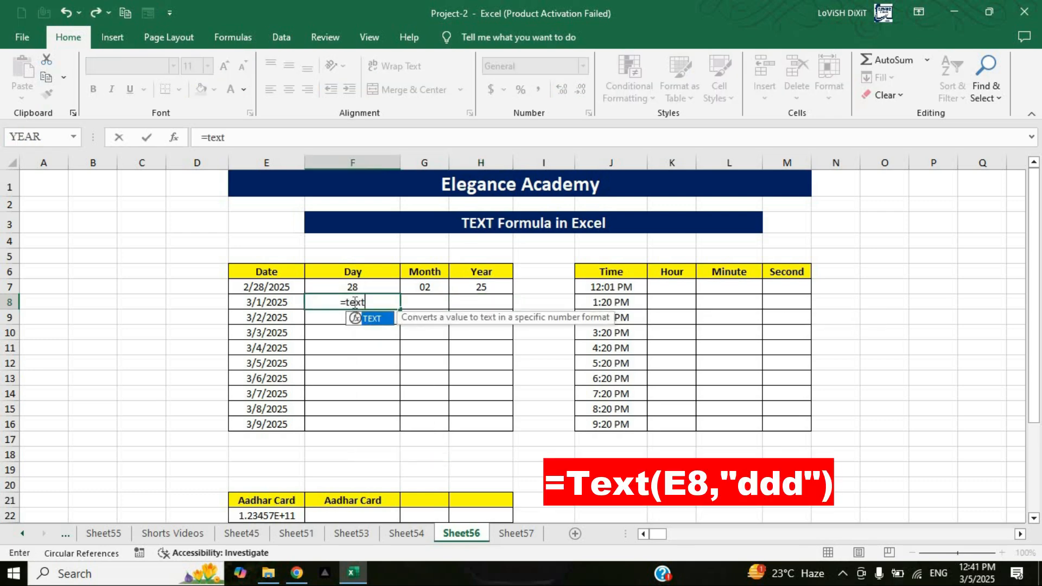
key("Tab")
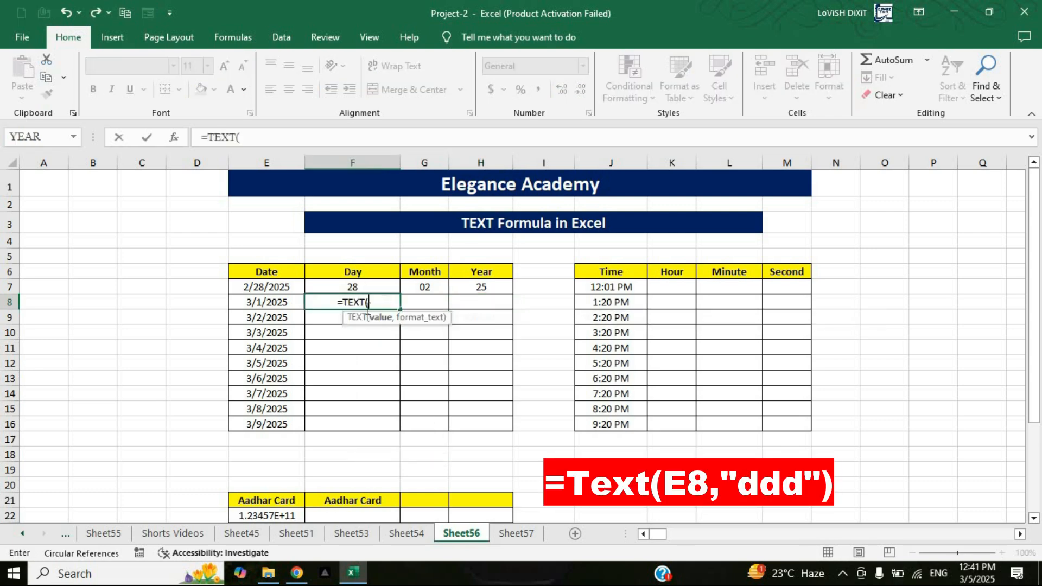
left_click(266, 302)
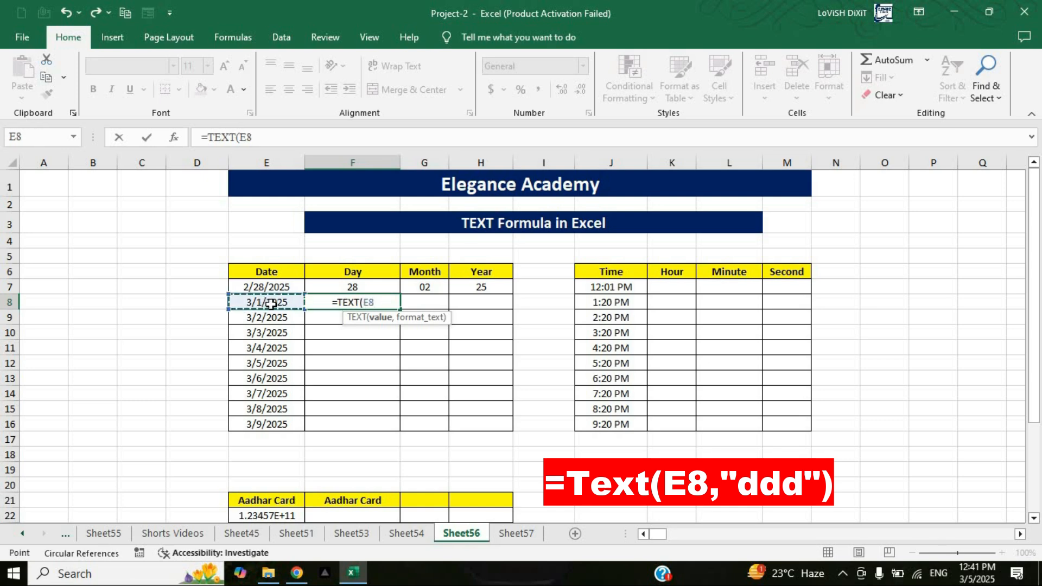
type(",")
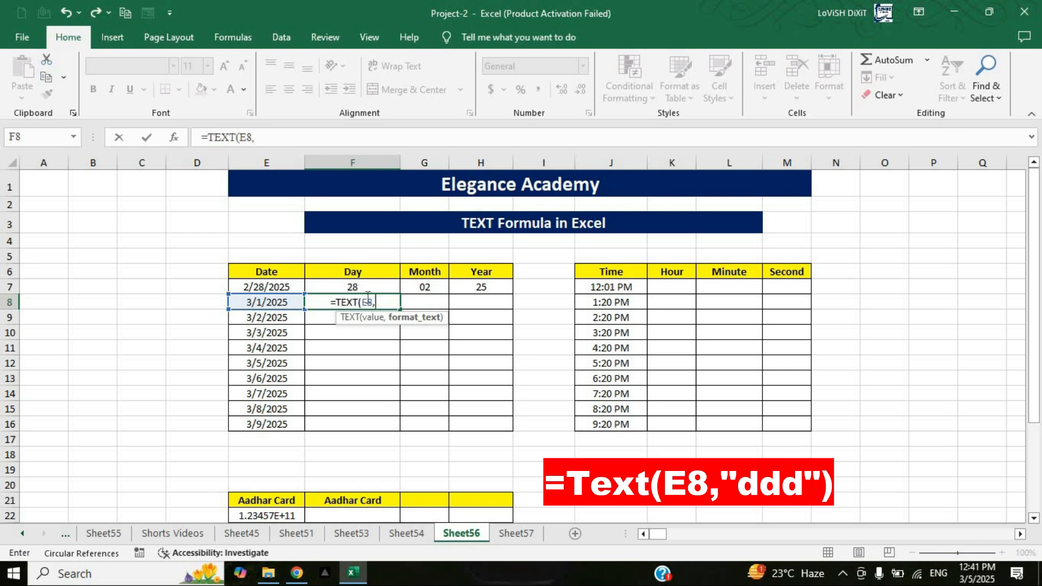
type("\"")
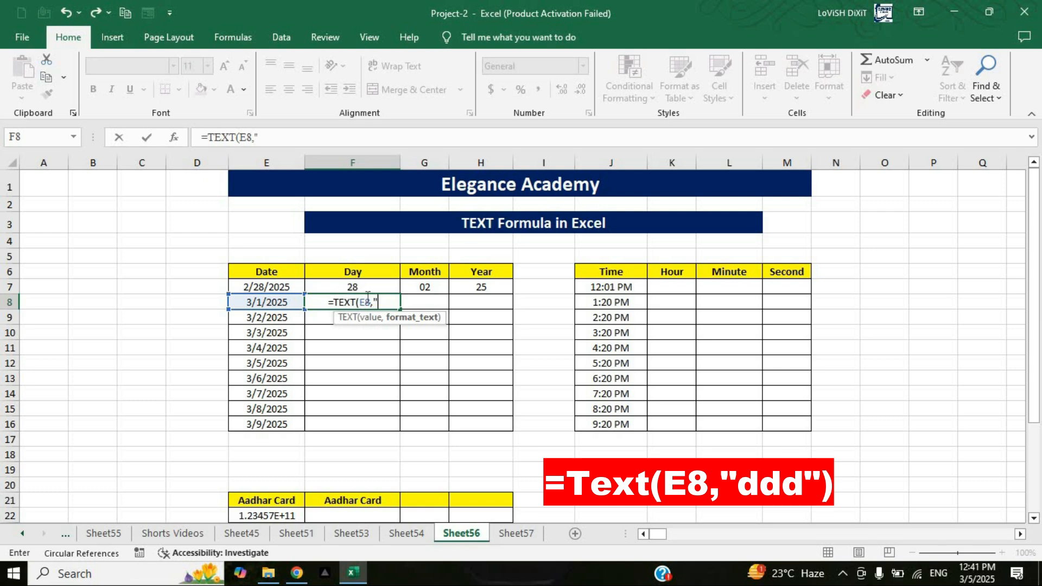
type("ddd\"")
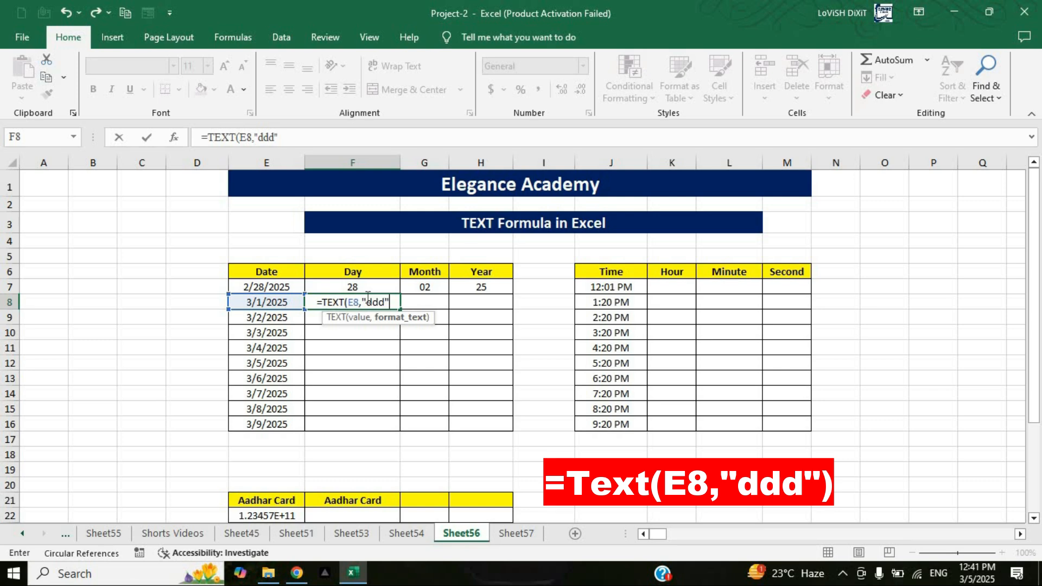
type(")")
key("Return")
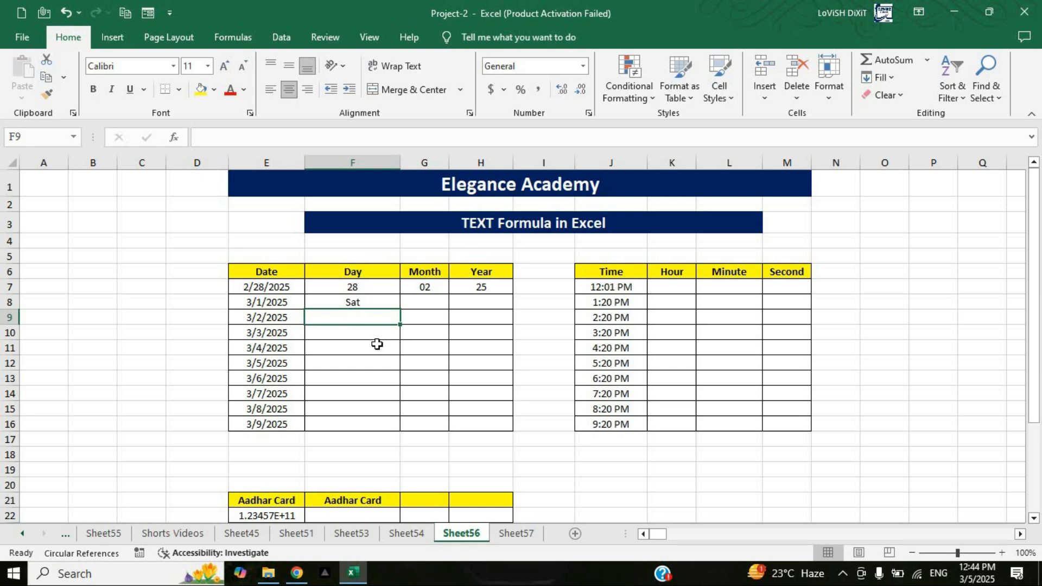
Step: Enter =TEXT(E9,"dddd") in cell F9 to show the full weekday name of the third date
type("=text")
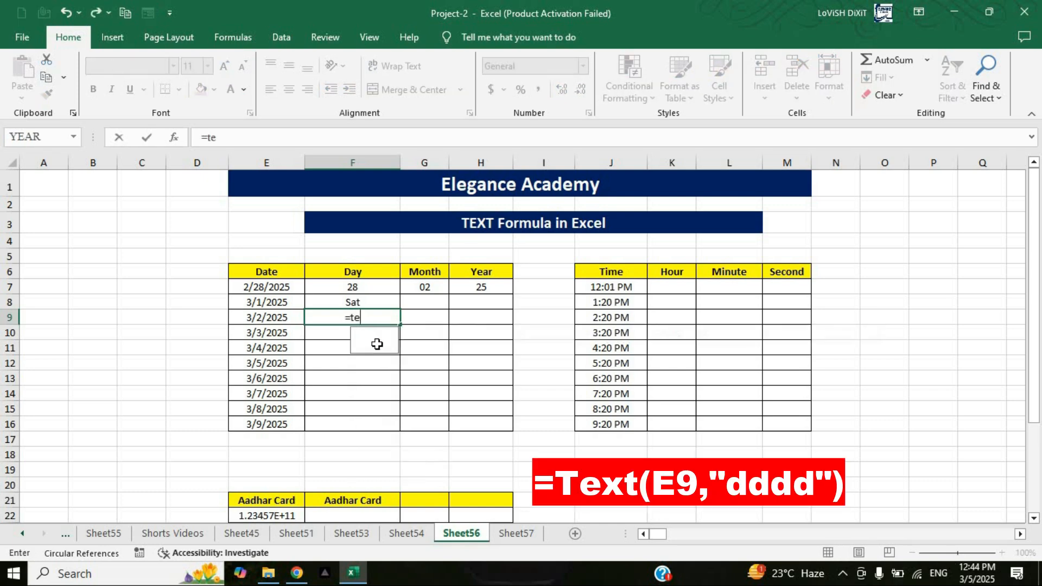
double_click(377, 344)
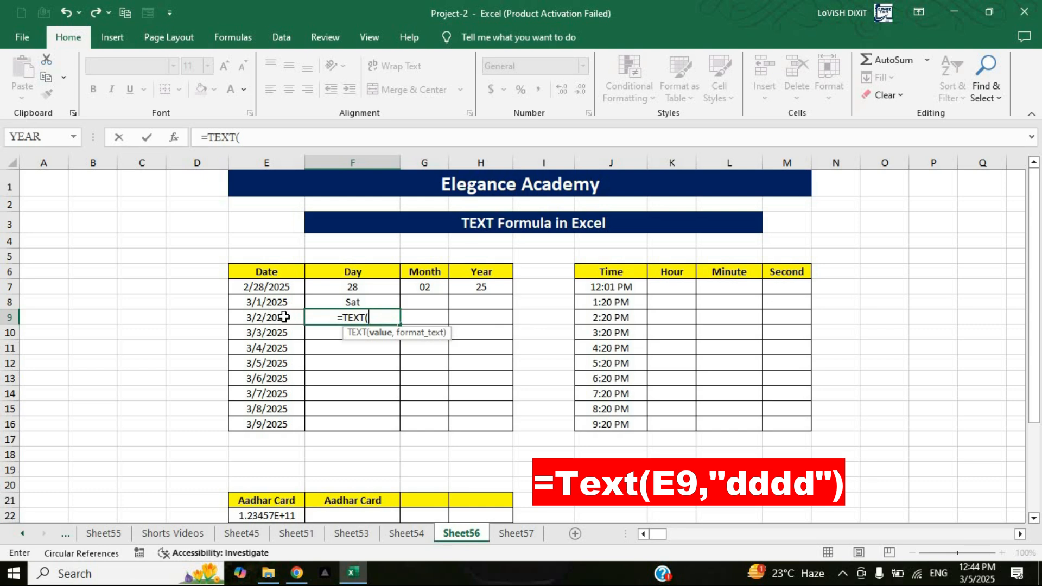
left_click(285, 317)
type(",")
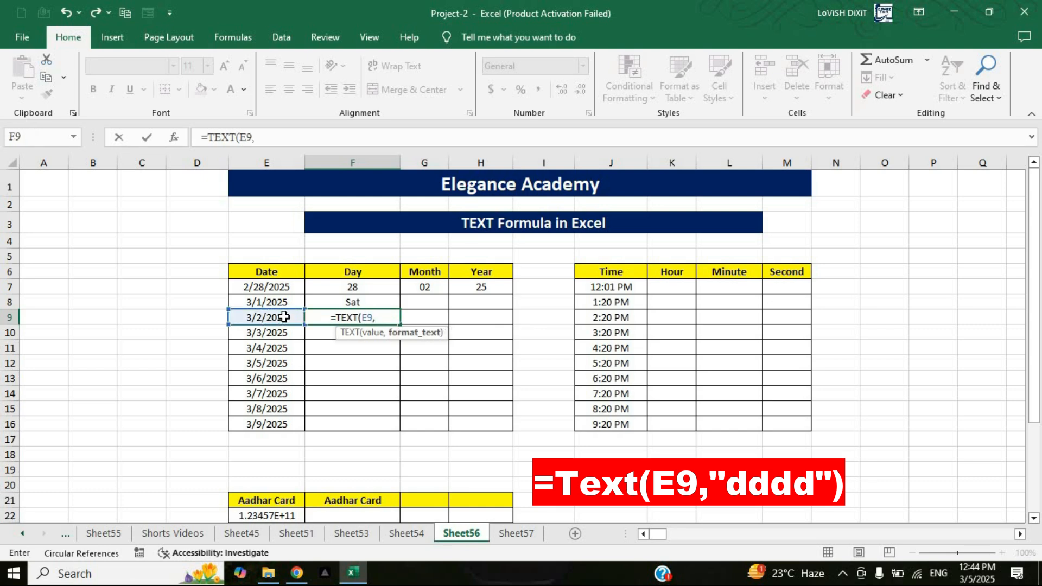
type("\"")
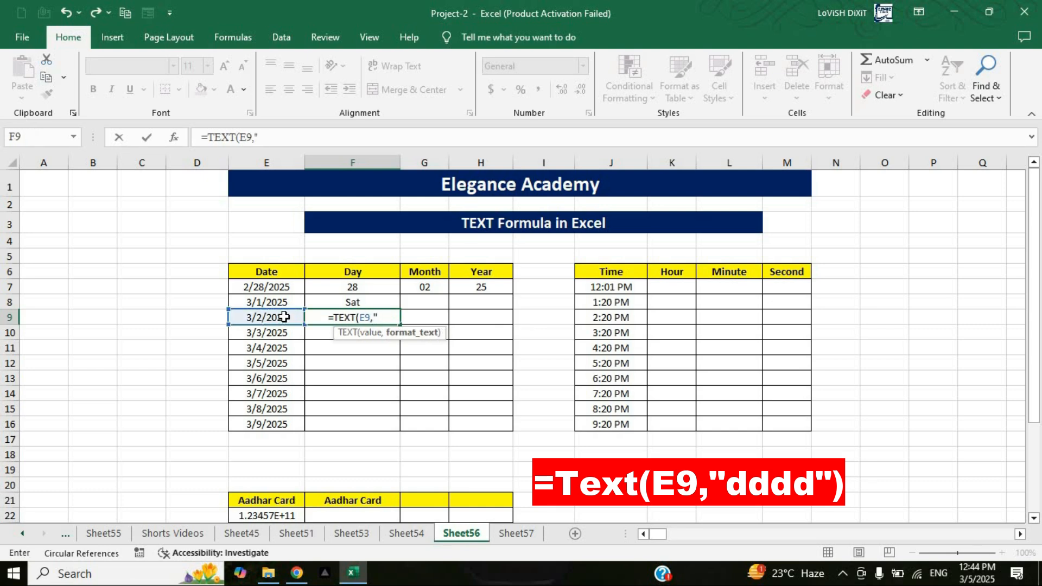
type("dddd")
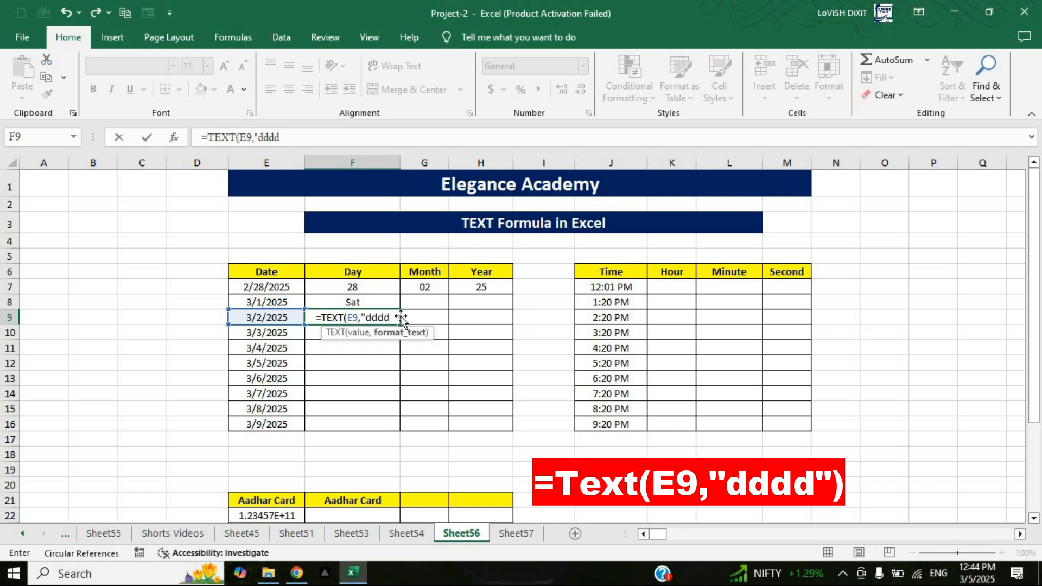
type("\")")
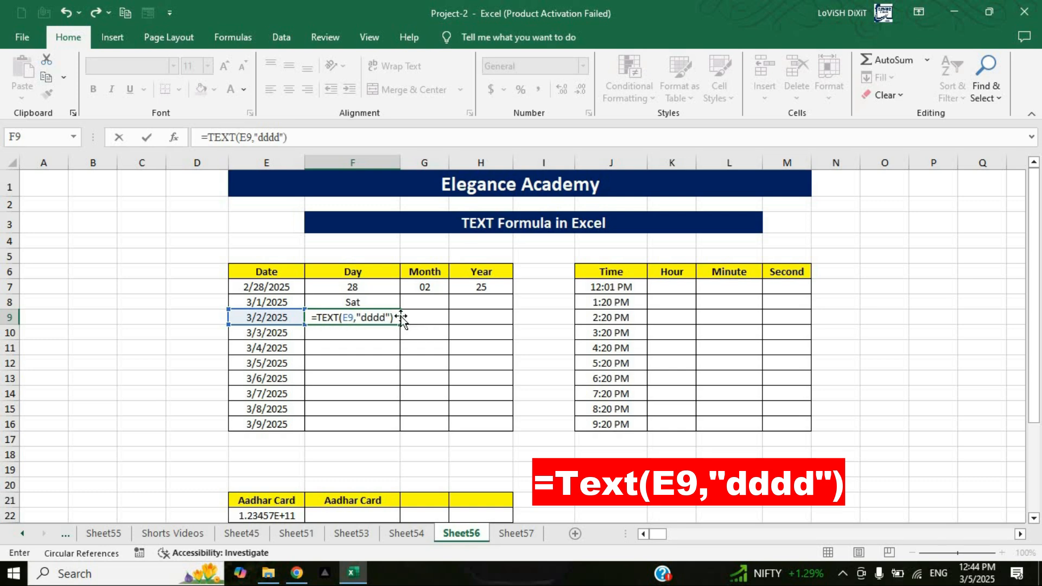
key("Return")
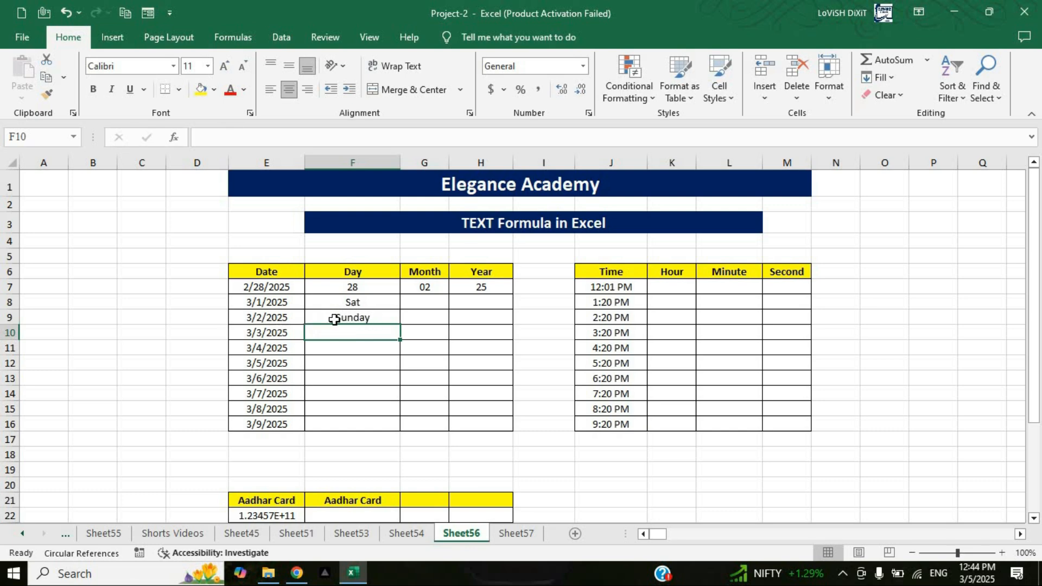
Step: Fill the full weekday formula from F9 down to F16 and check the copied formulas in F10 to F12
left_click(394, 319)
left_click_drag(392, 400, 385, 426)
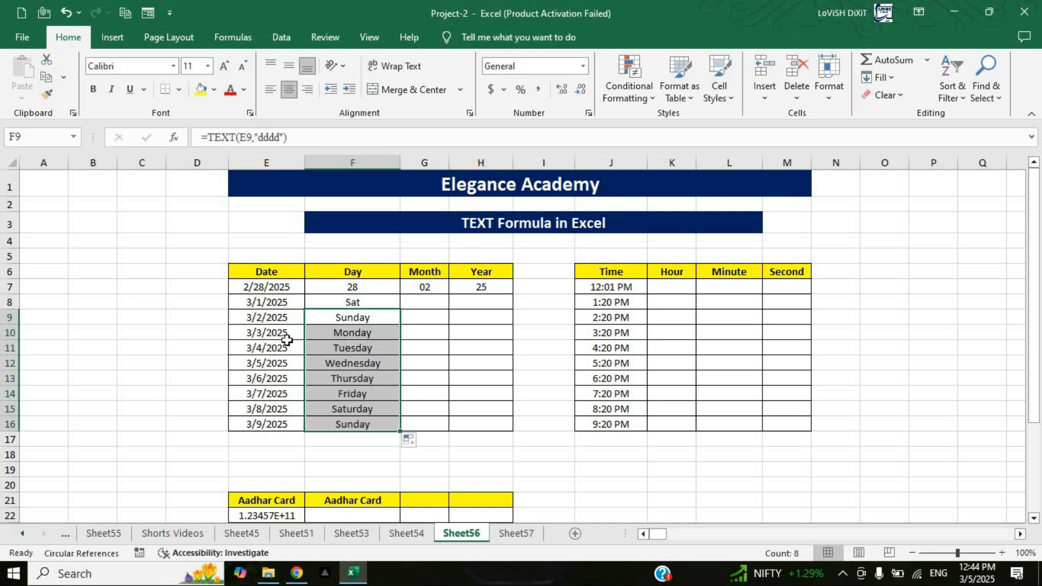
left_click(370, 332)
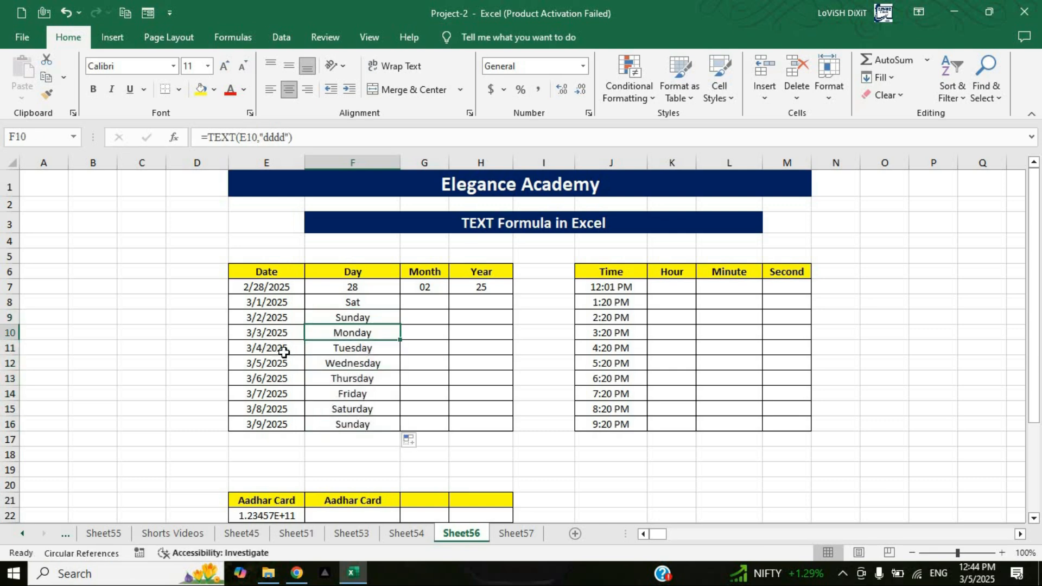
left_click(378, 349)
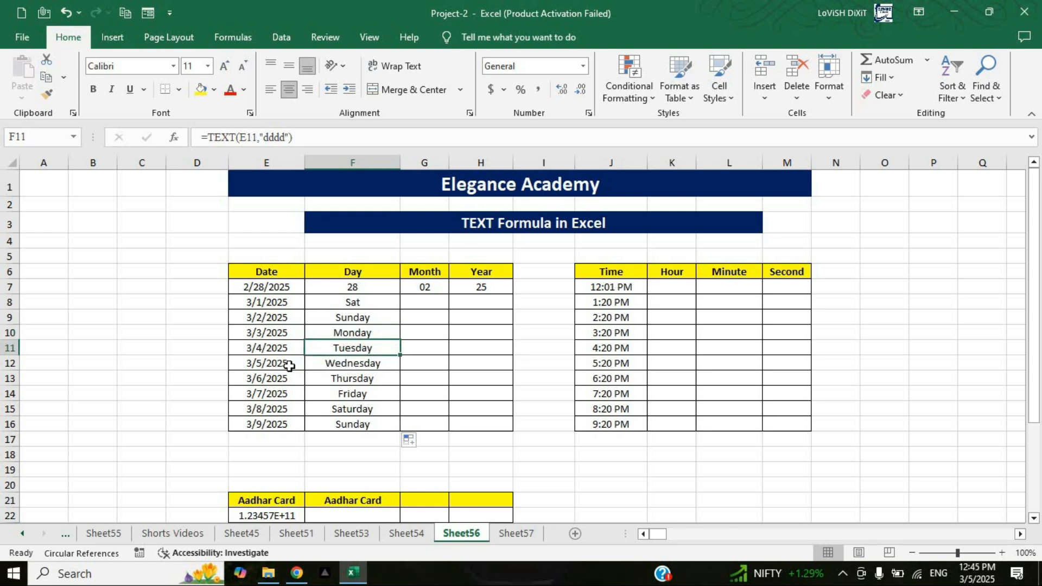
left_click(370, 363)
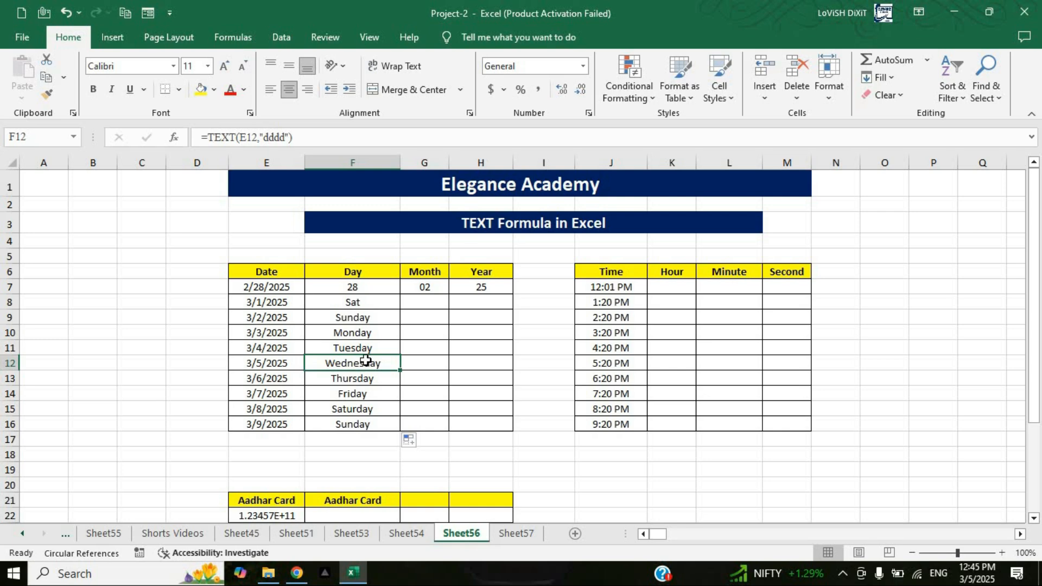
Step: Enter =TEXT(E8,"mmm") in cell G8 to show the abbreviated month name of the second date
left_click(424, 309)
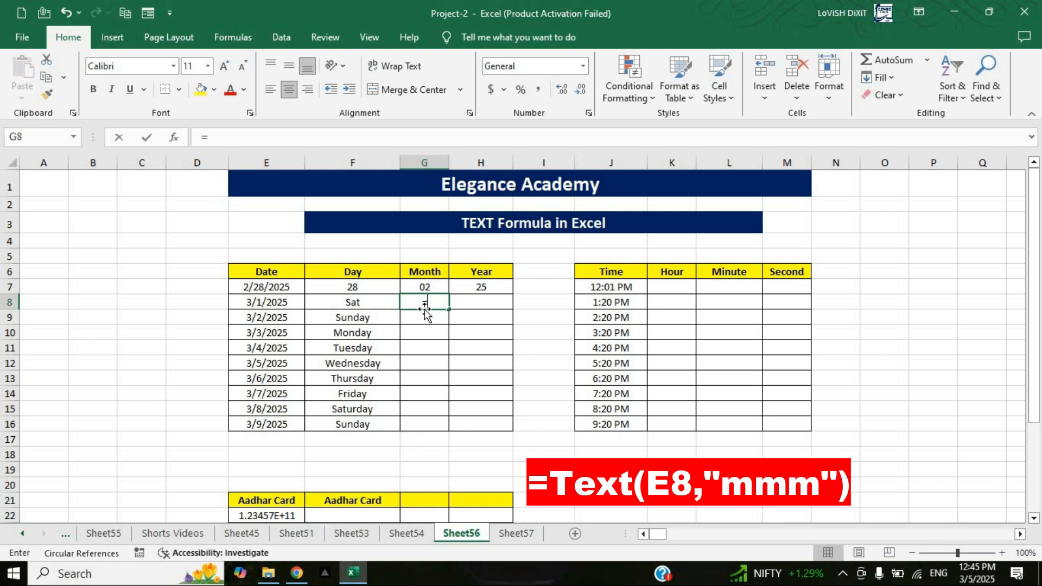
type("=text")
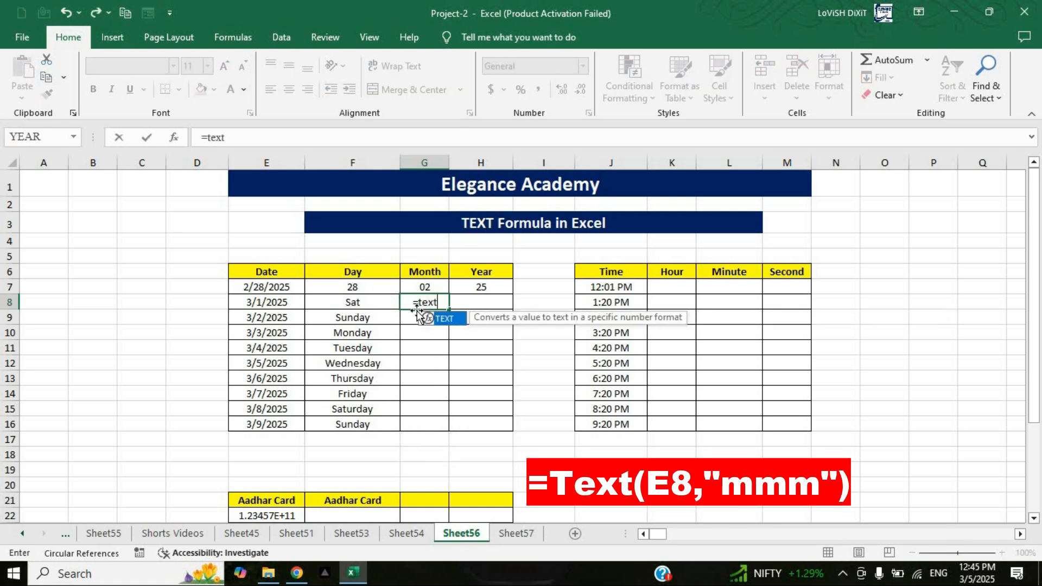
double_click(429, 318)
left_click(270, 301)
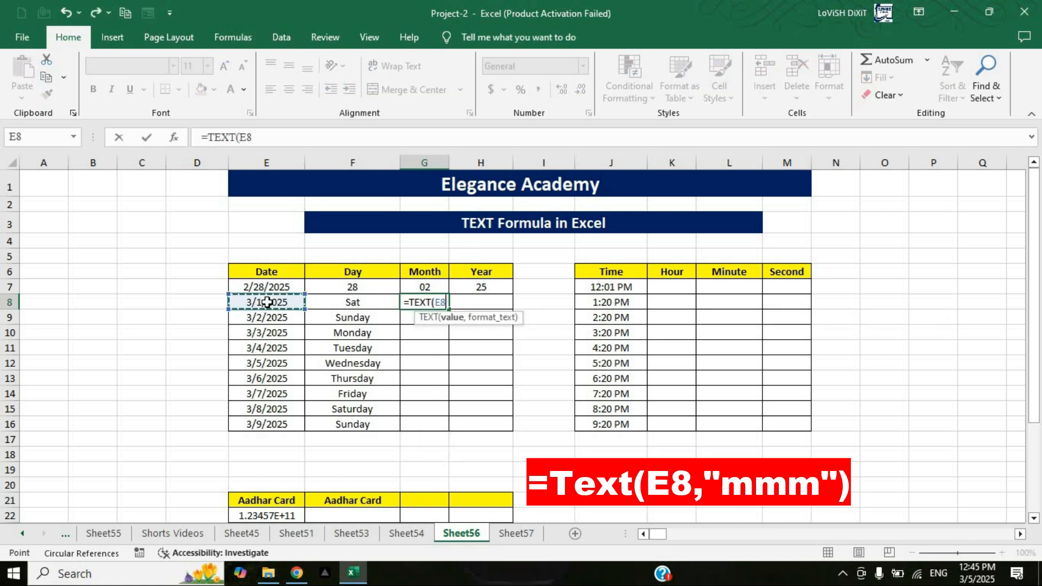
type(",")
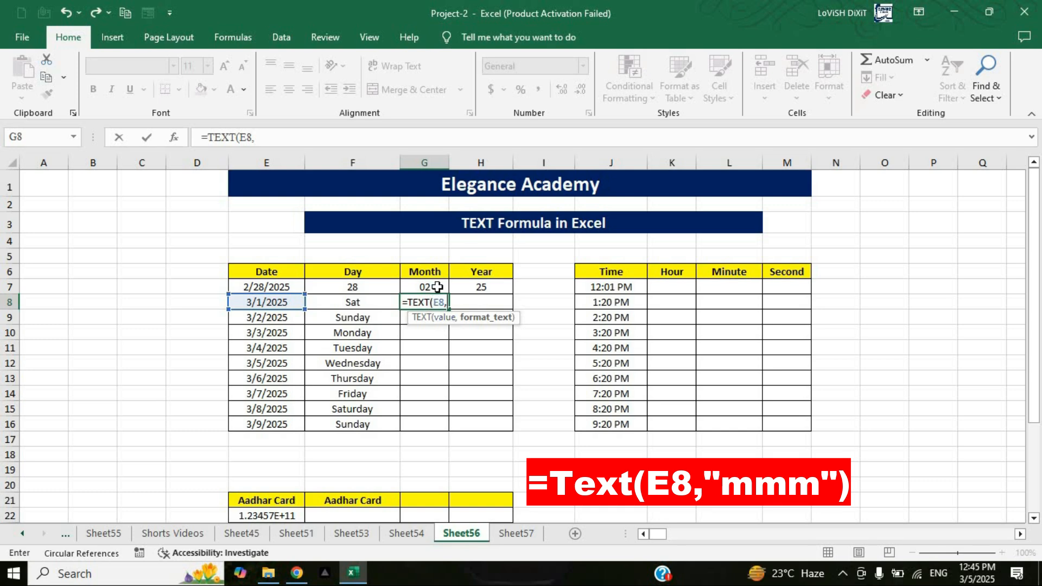
type("\"")
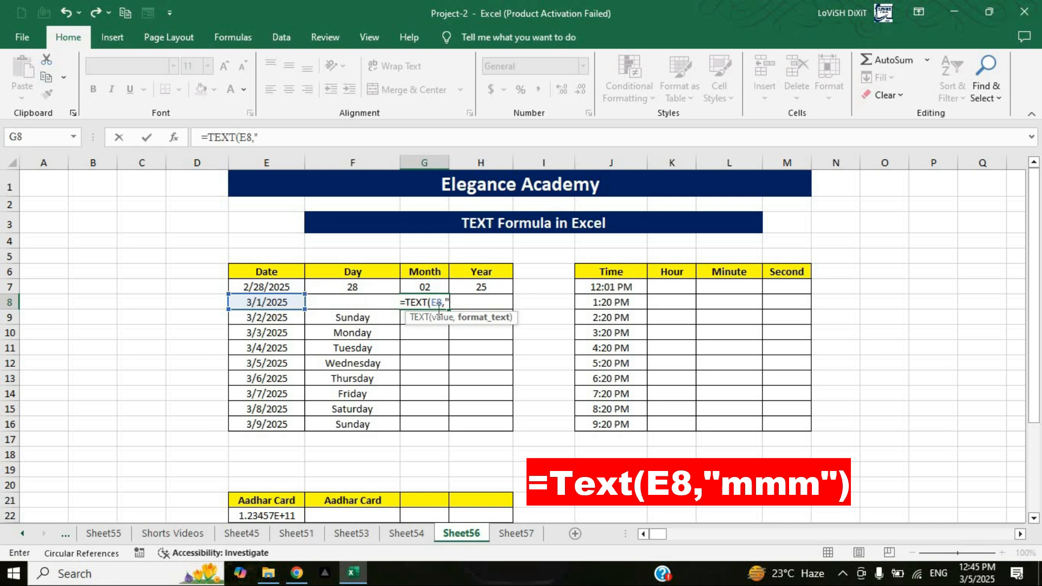
type("mmm")
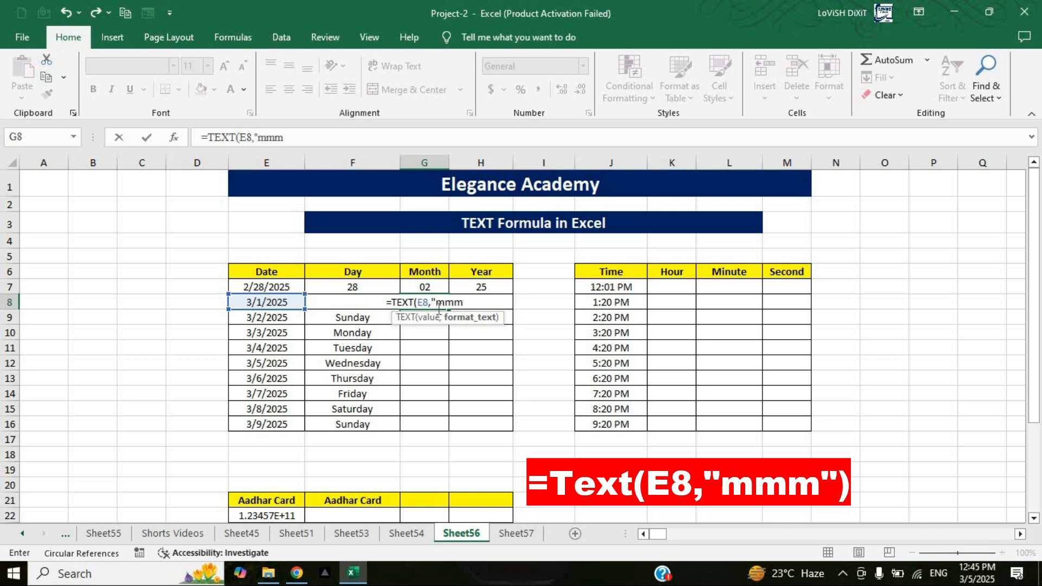
type("\"")
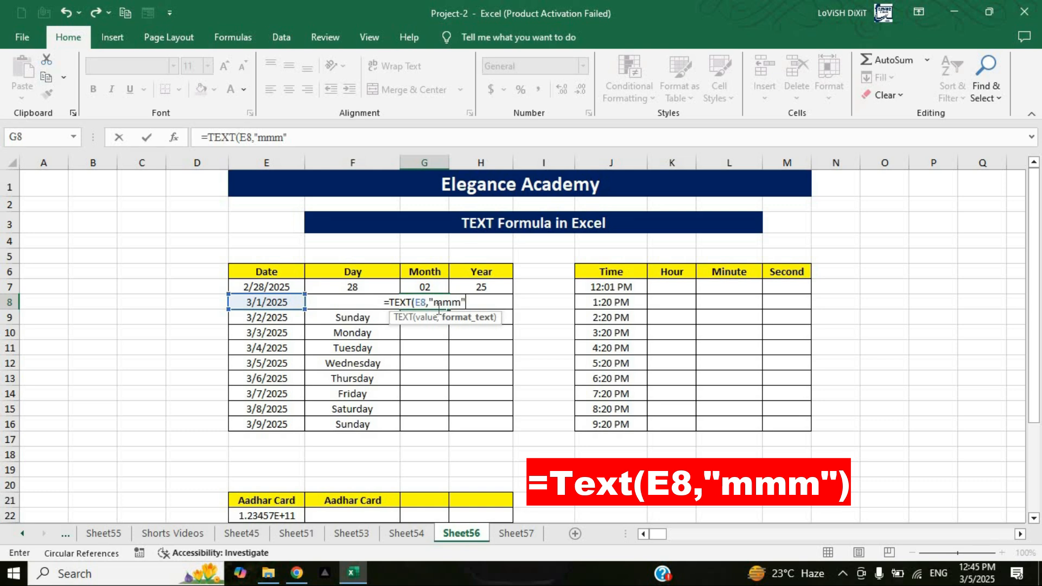
type(")")
key("Return")
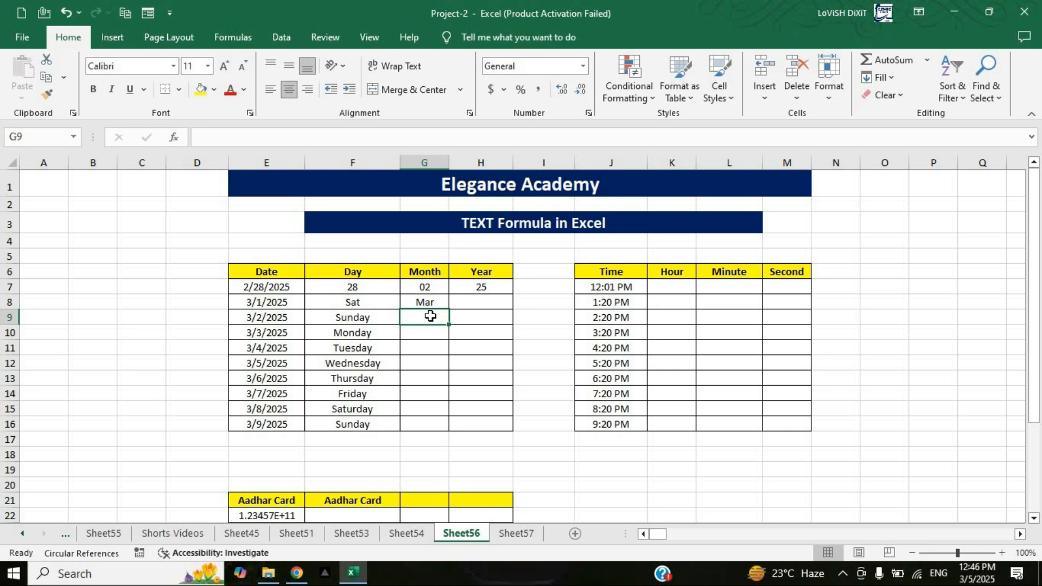
Step: Enter =TEXT(E9,"mmmm") in cell G9 to show the full month name of the third date
type("=text")
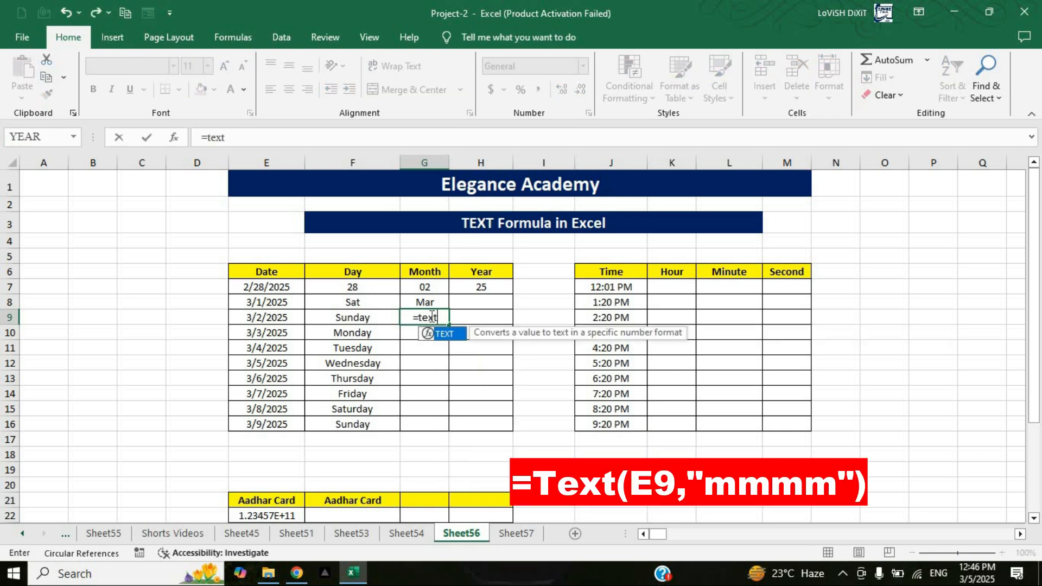
key("Tab")
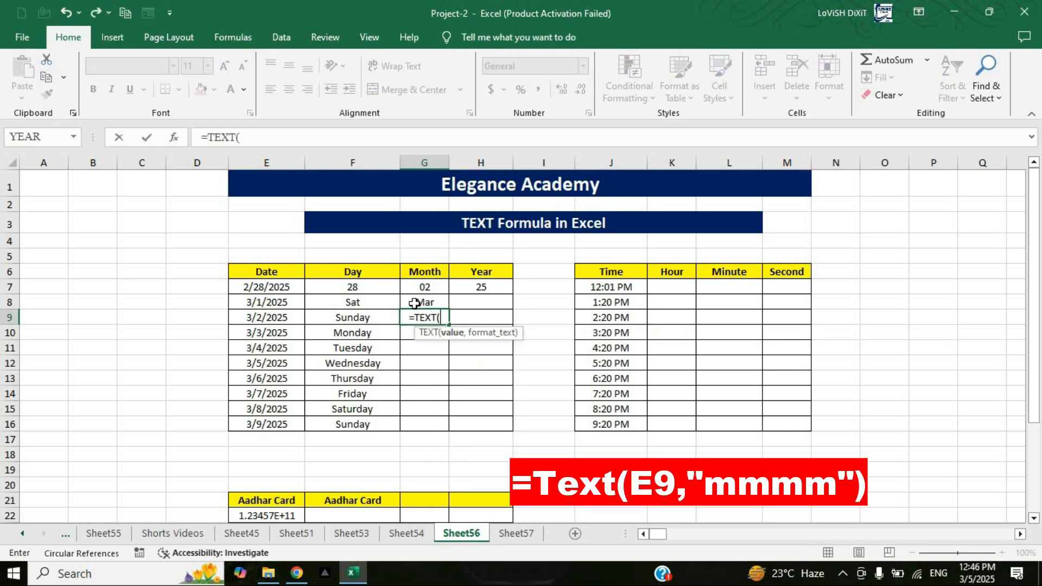
left_click(268, 318)
type(",")
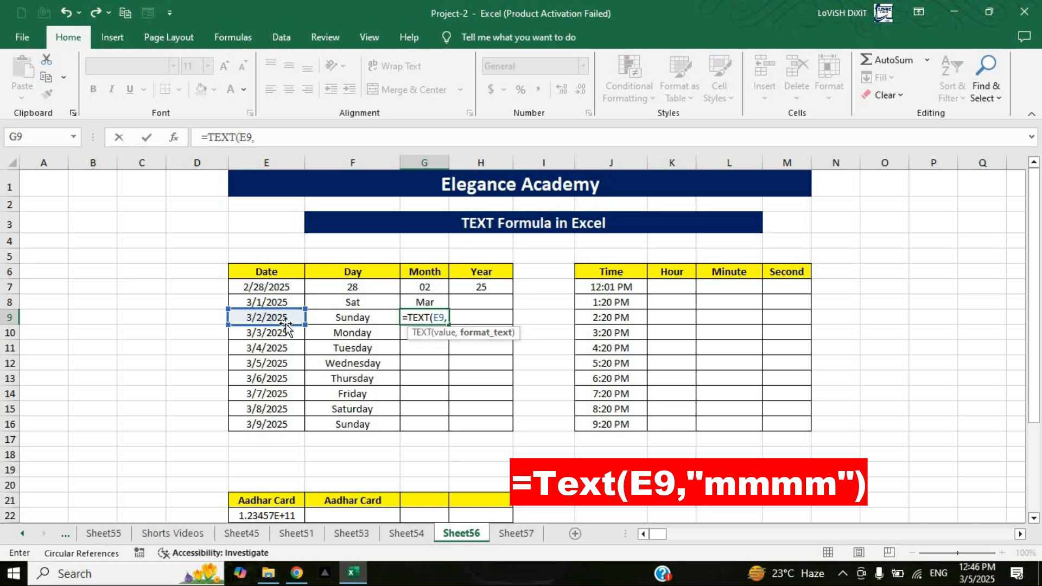
type("\"")
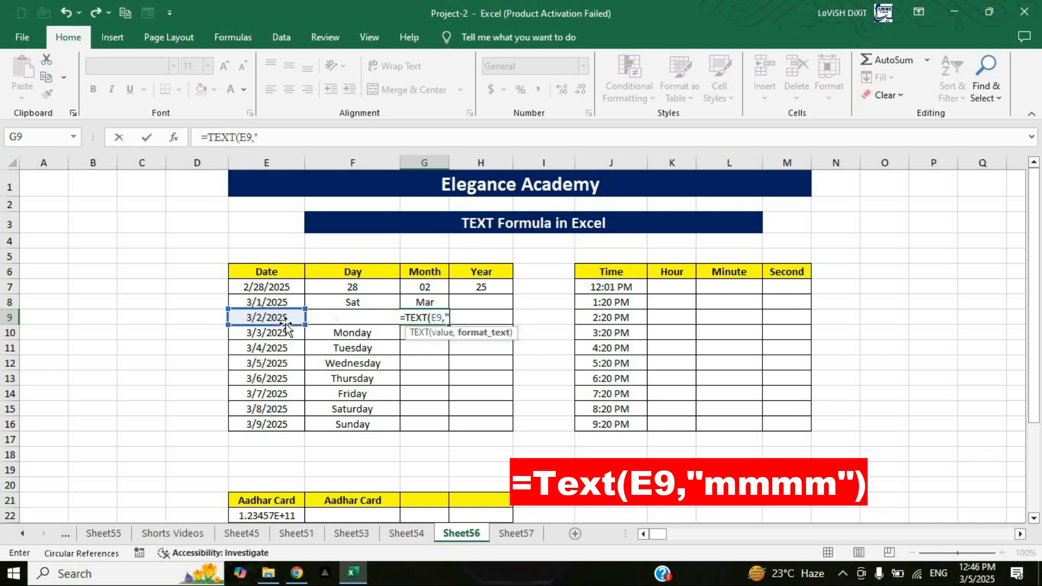
type("mmmm")
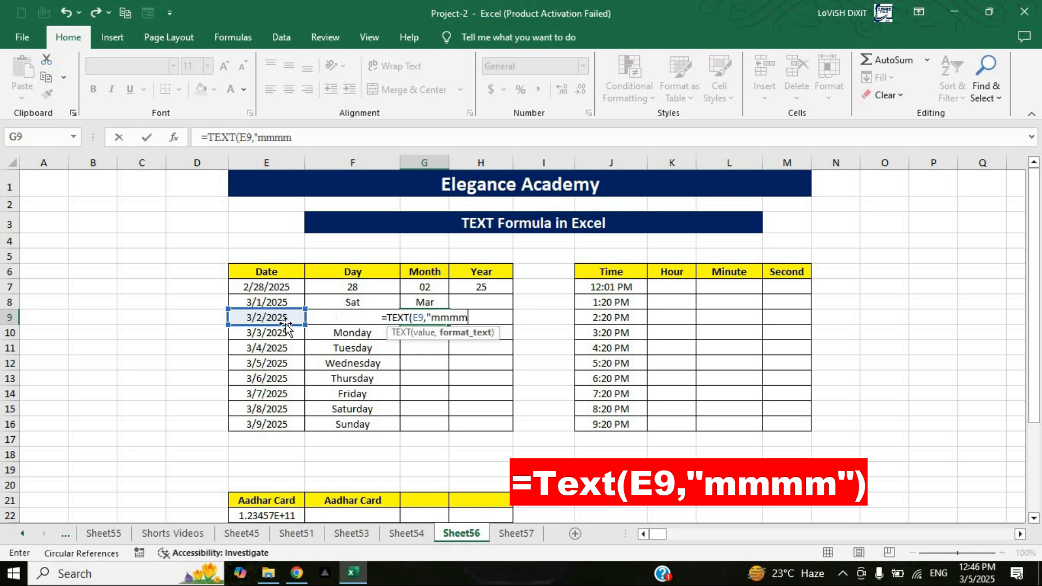
type("\"0")
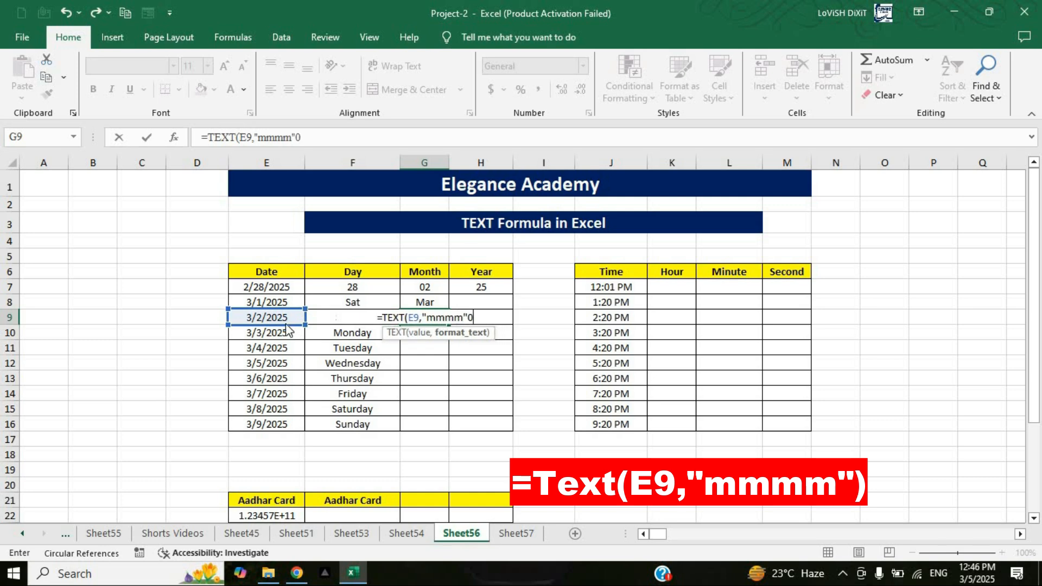
key("Return")
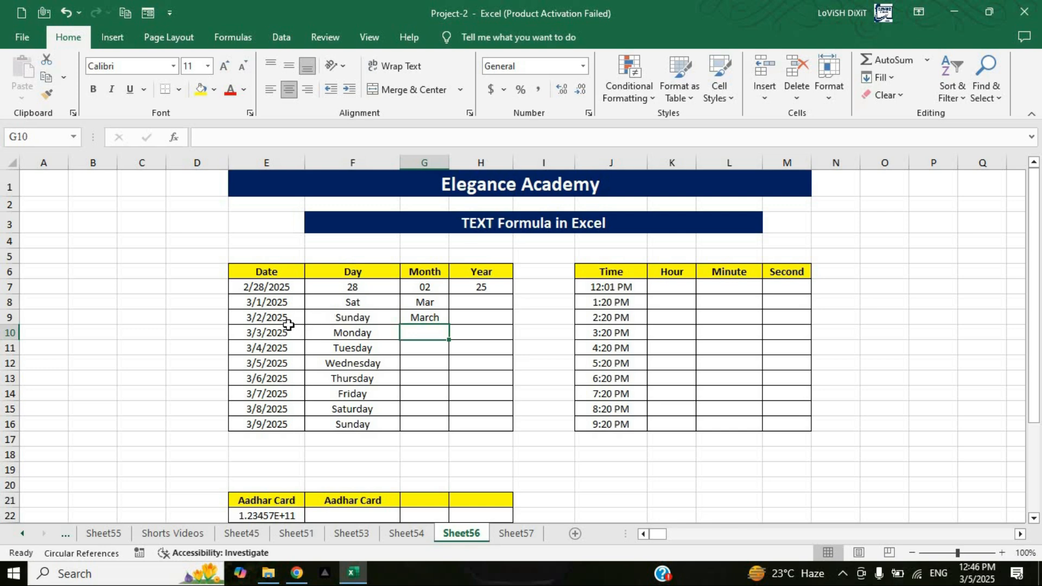
left_click(445, 318)
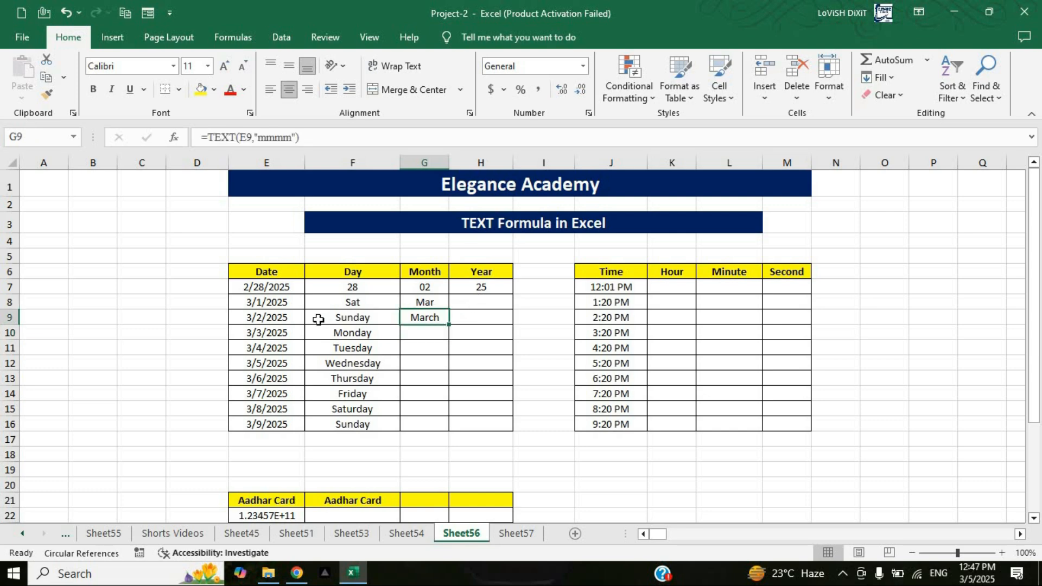
Step: Enter =TEXT(E8,"yyyy") in cell H8 to extract the four-digit year and fill the formula down to H16
left_click(483, 305)
type("=tex")
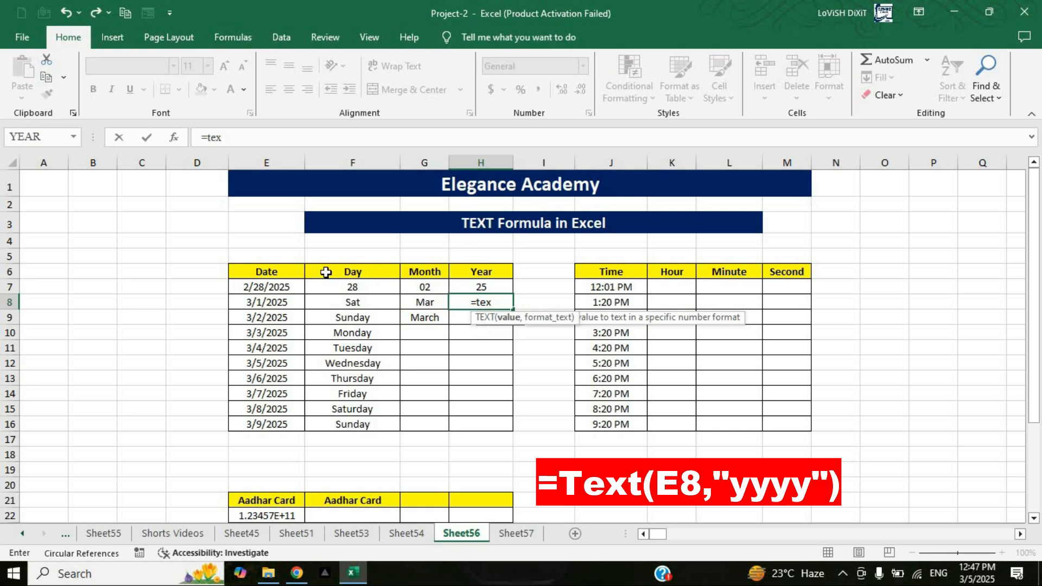
key("Tab")
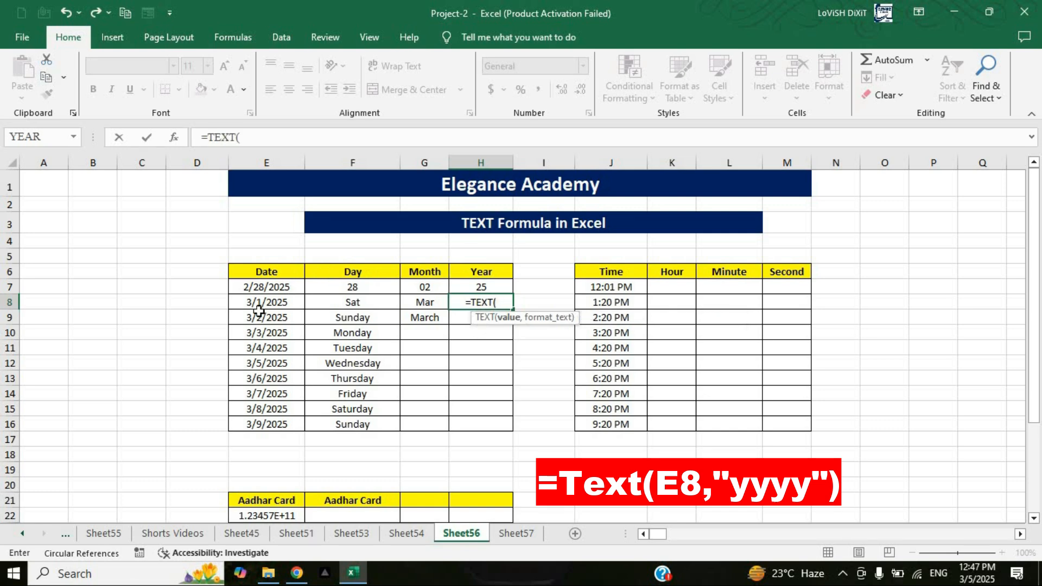
left_click(263, 304)
type(",")
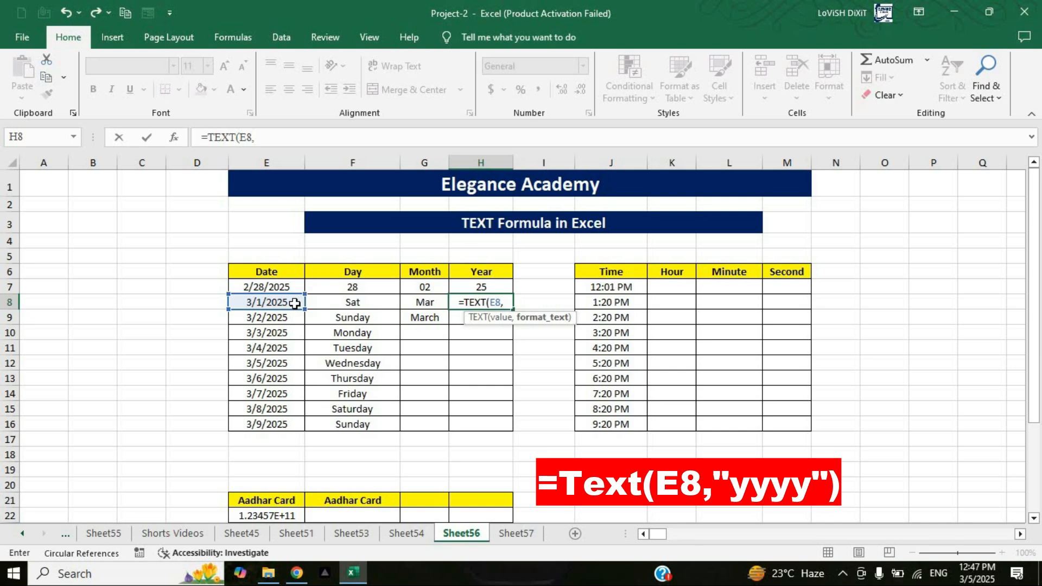
type("\"yy")
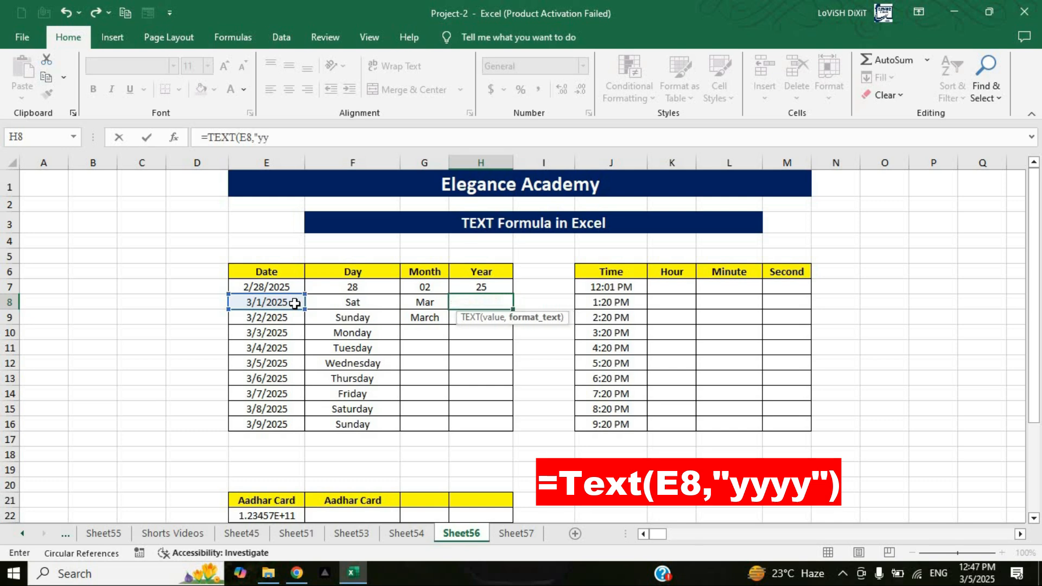
type("yy\"")
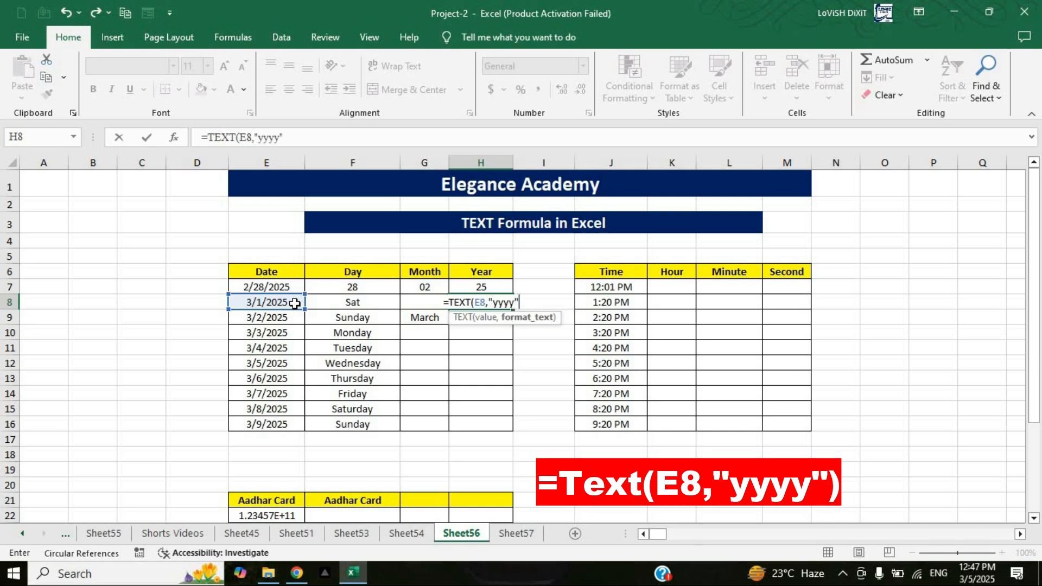
type(")")
key("Return")
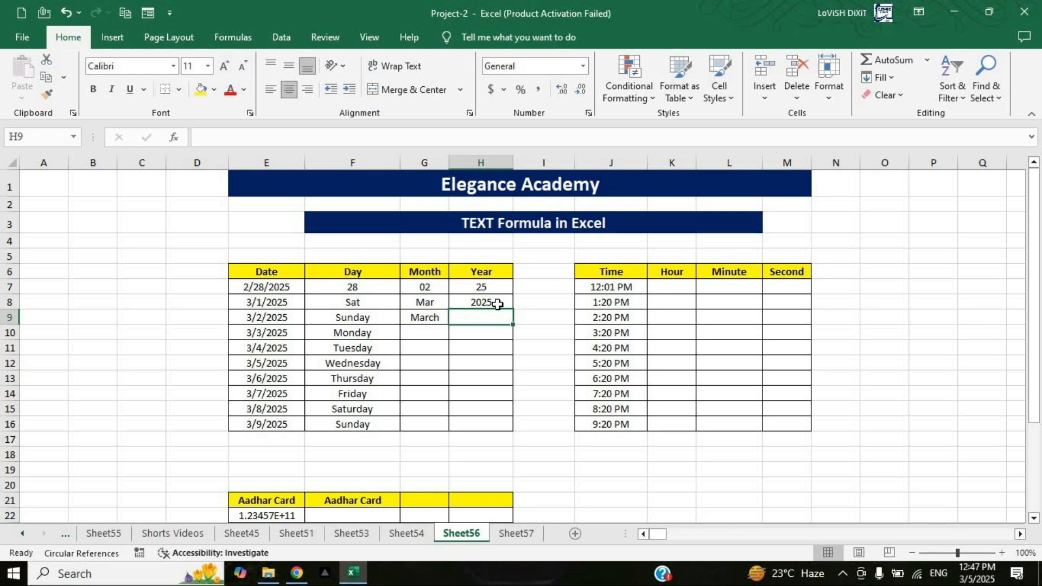
left_click(509, 306)
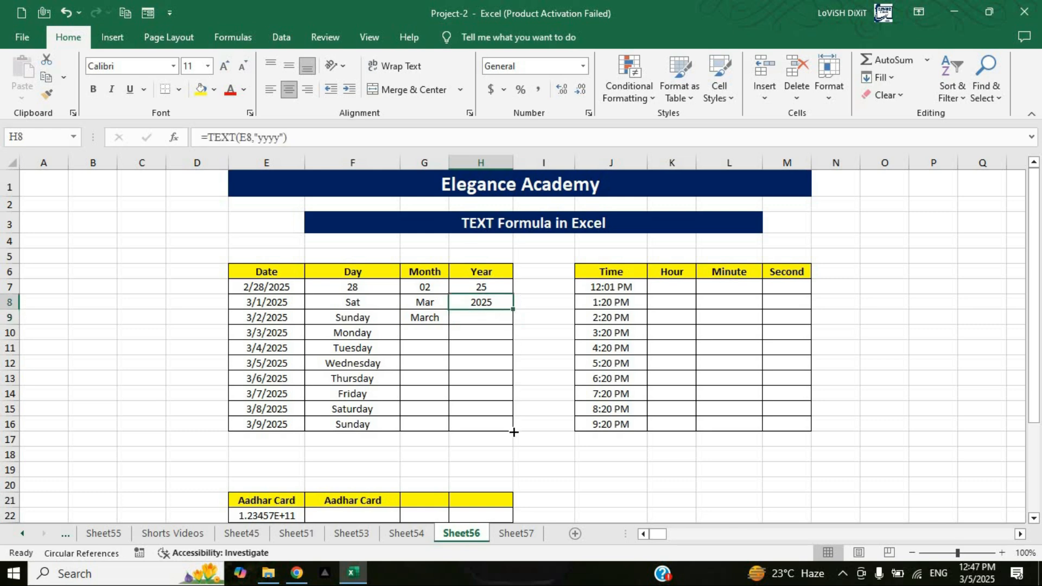
left_click_drag(514, 432, 514, 432)
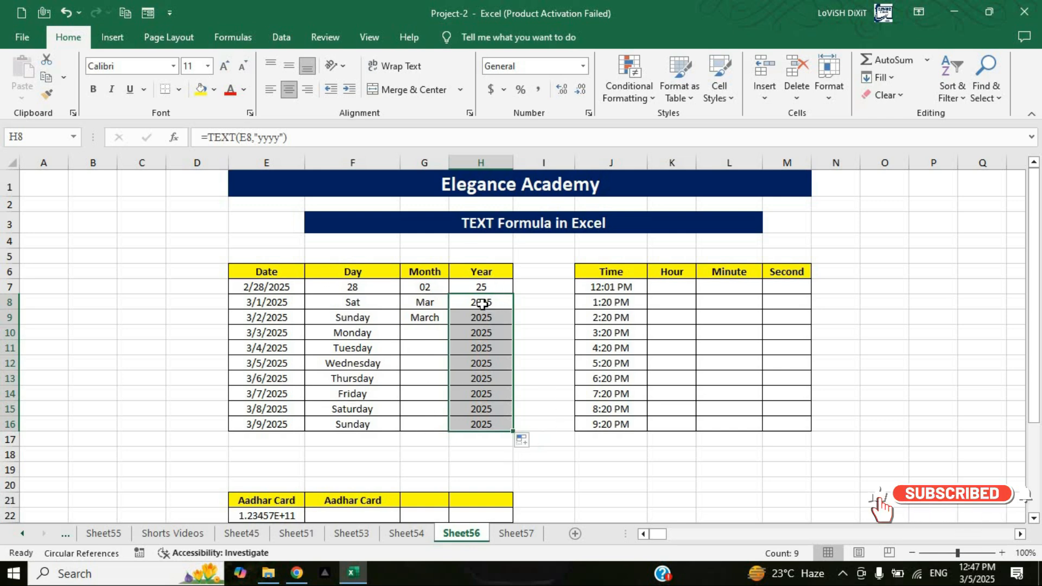
Step: Enter =TEXT(J7,"hh") in cell K7 to extract the hour from the first time
left_click(535, 412)
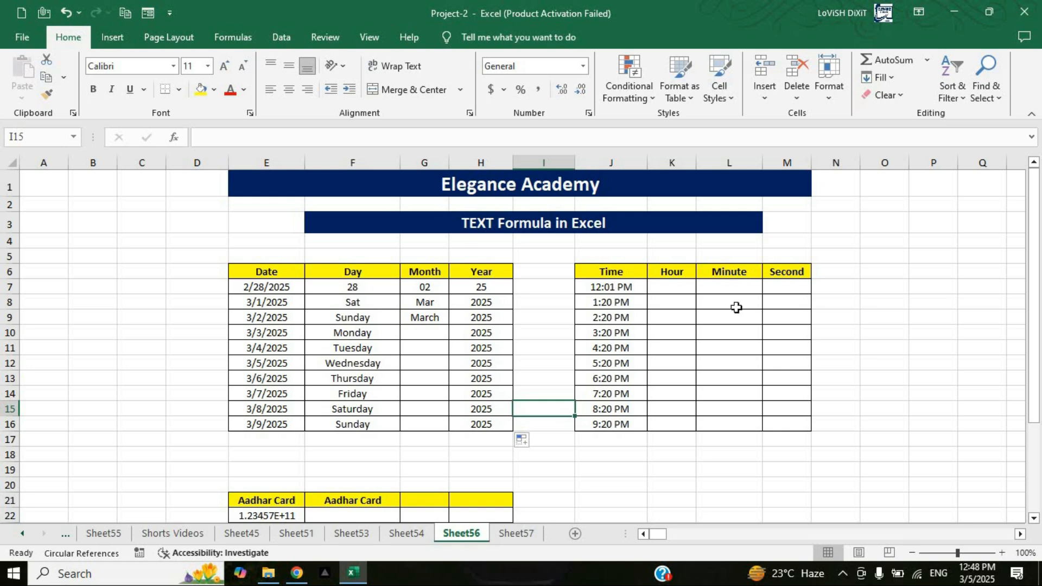
left_click(672, 289)
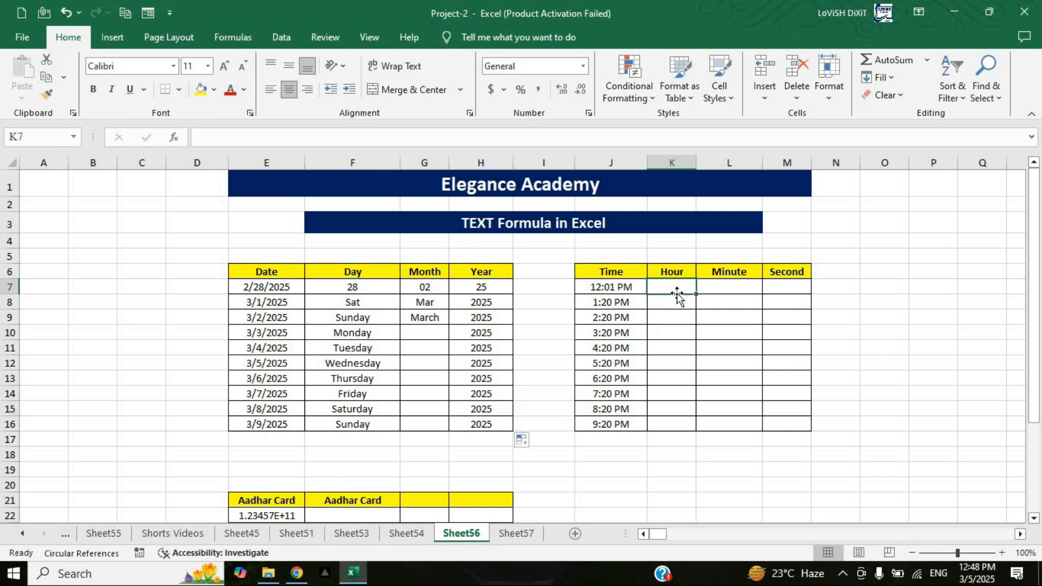
type("=tex")
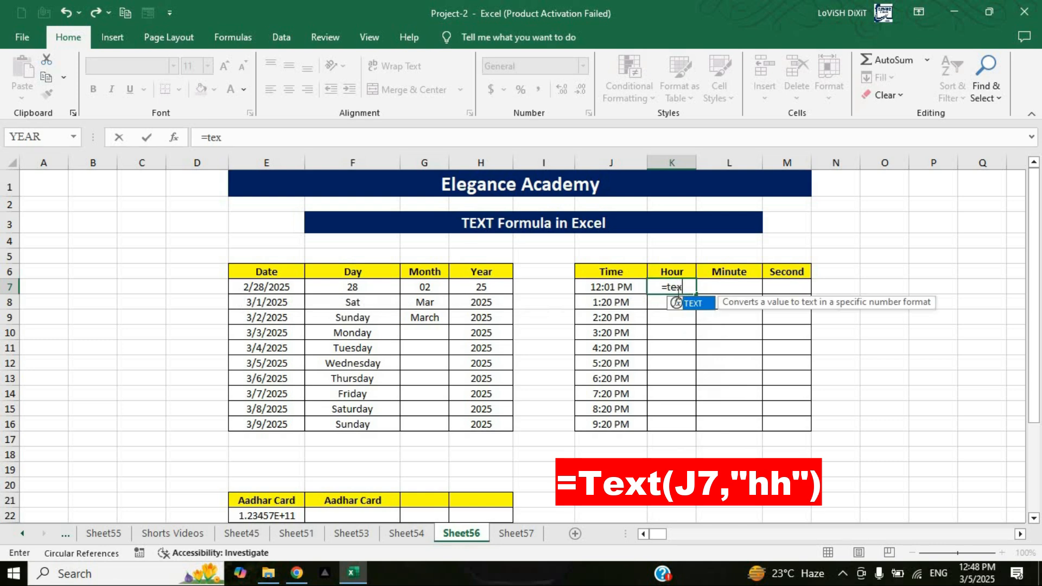
key("Tab")
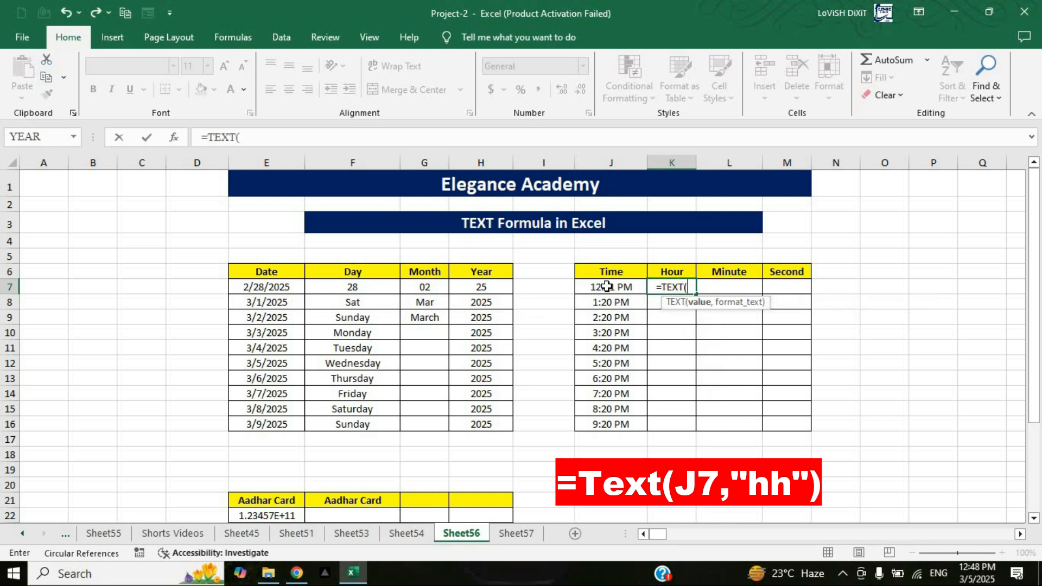
left_click(607, 287)
type(",")
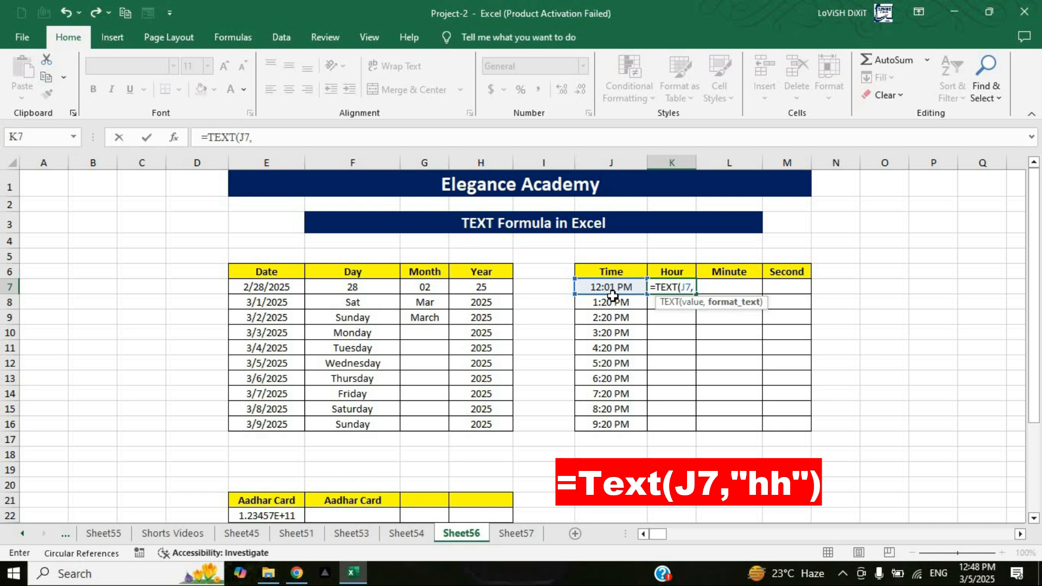
type("\"hh")
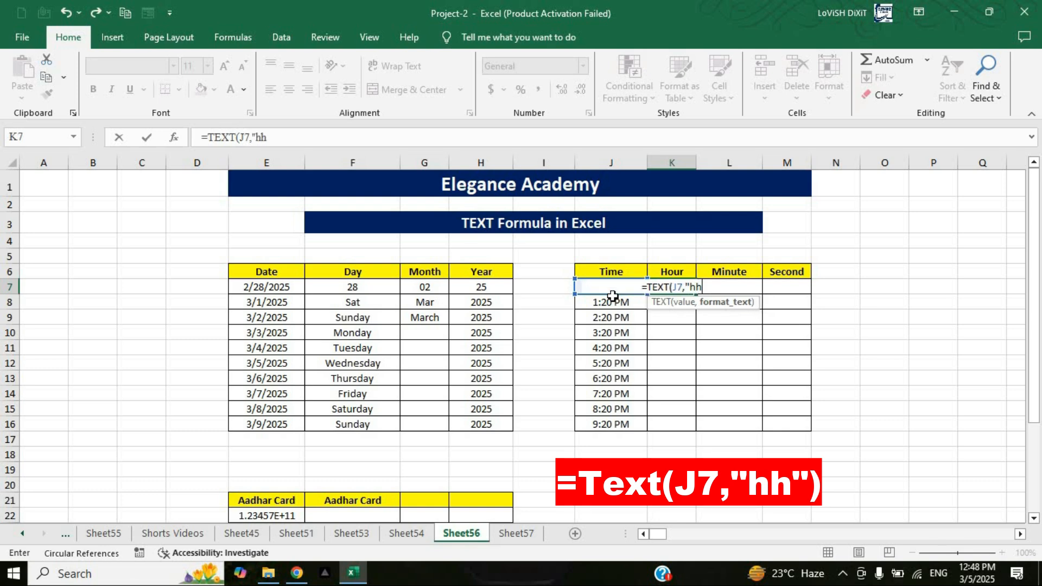
type("\")")
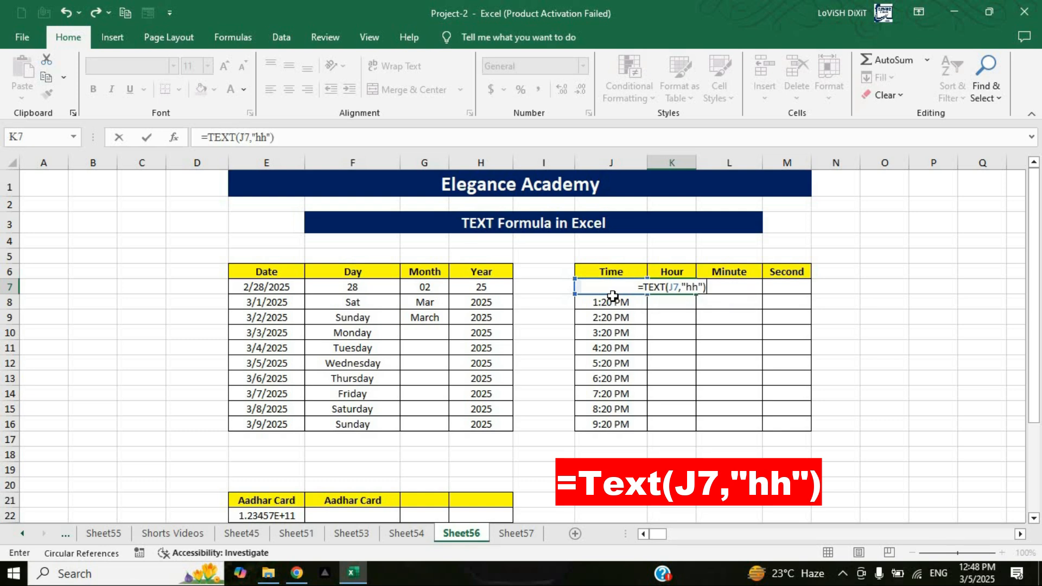
key("Return")
Step: Fill the hour formula from K7 down to K16 and check the formulas in K7 to K9
left_click(685, 288)
left_click_drag(696, 294, 683, 423)
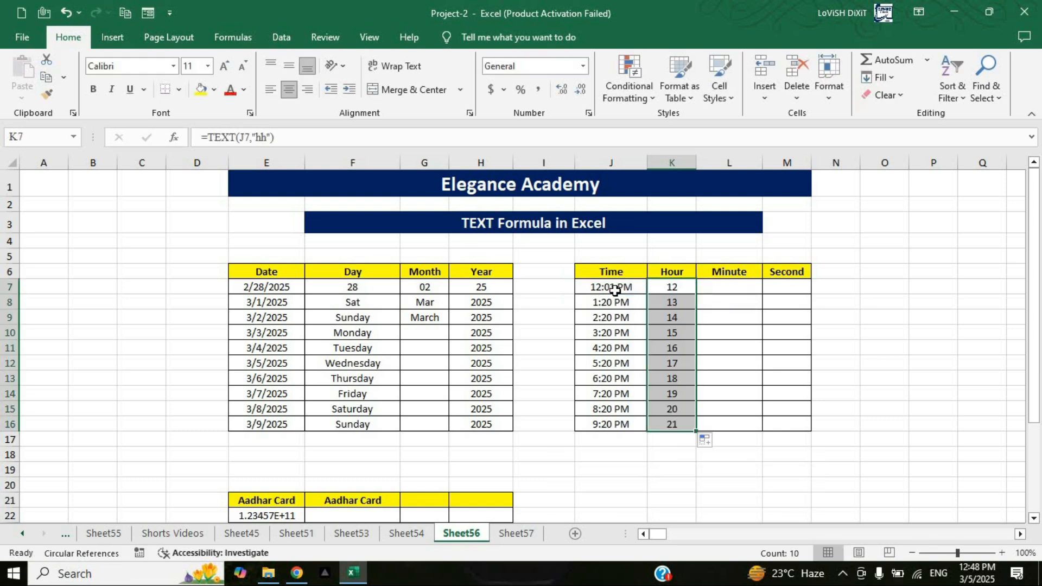
left_click(676, 287)
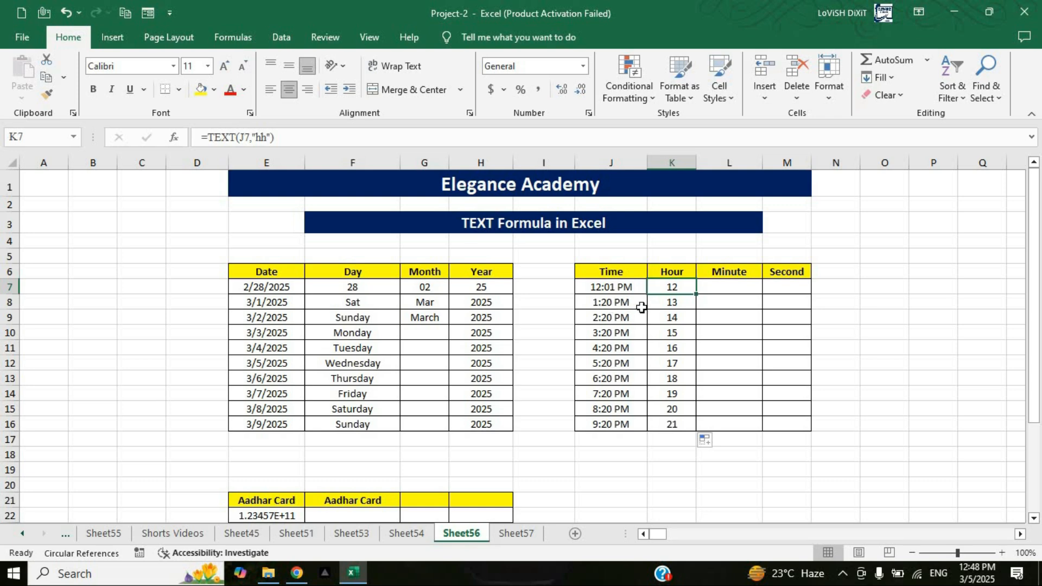
left_click(683, 304)
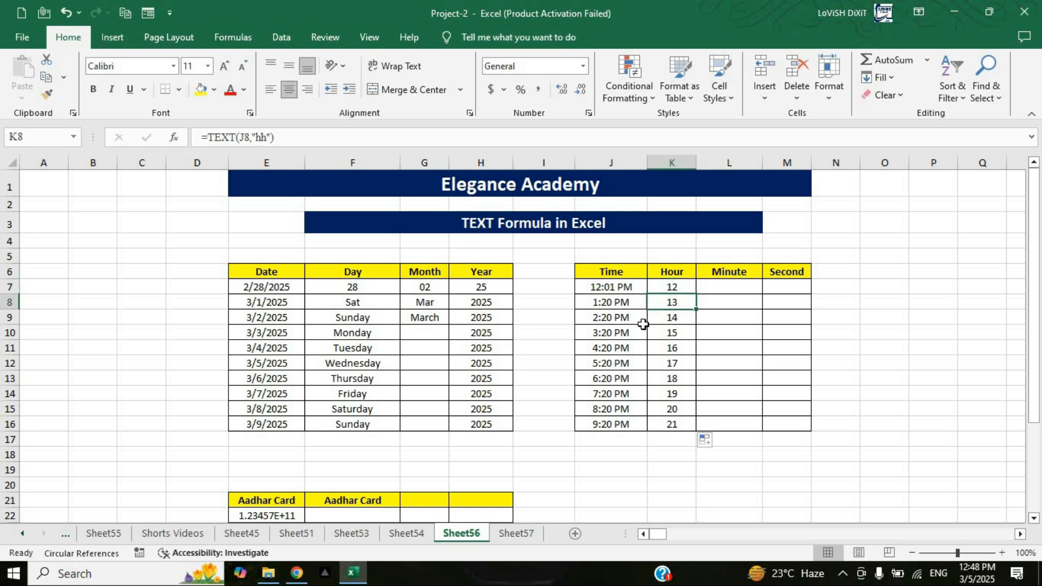
left_click(683, 323)
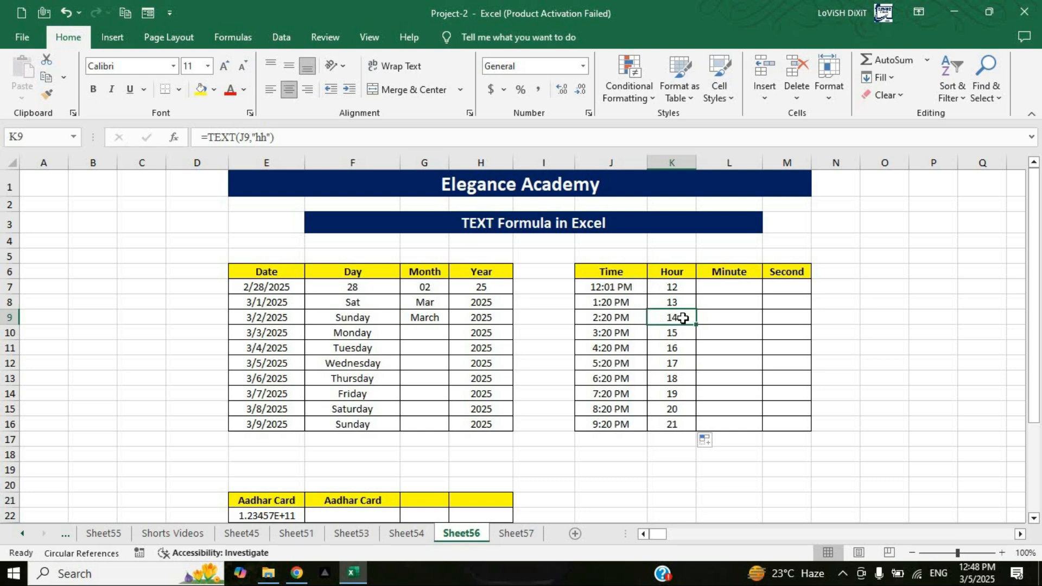
Step: Enter =TEXT(J7,"ss") in cell M7 to extract the seconds from the first time
left_click(737, 285)
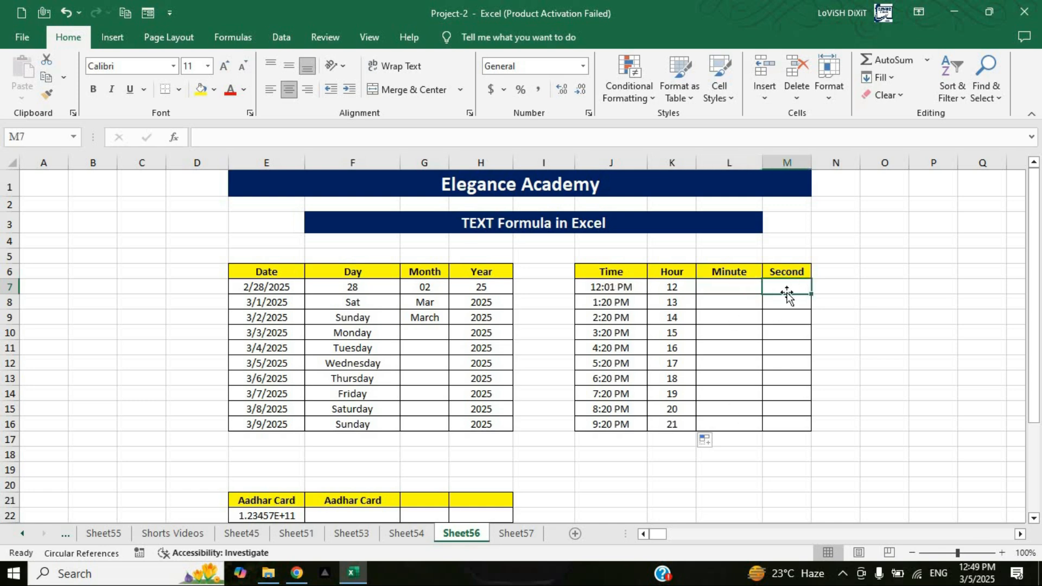
type("=")
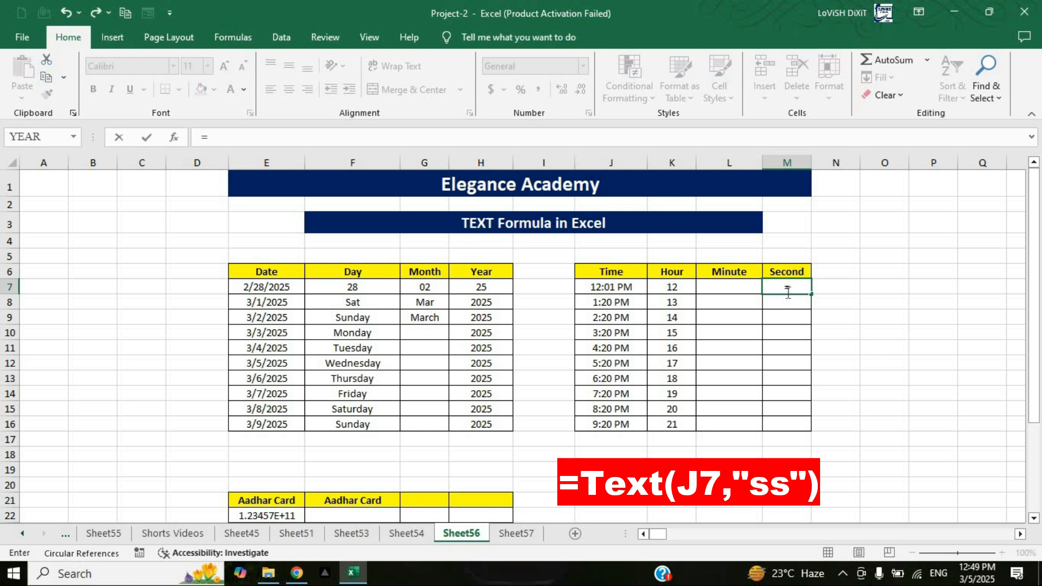
type("te")
key("Tab")
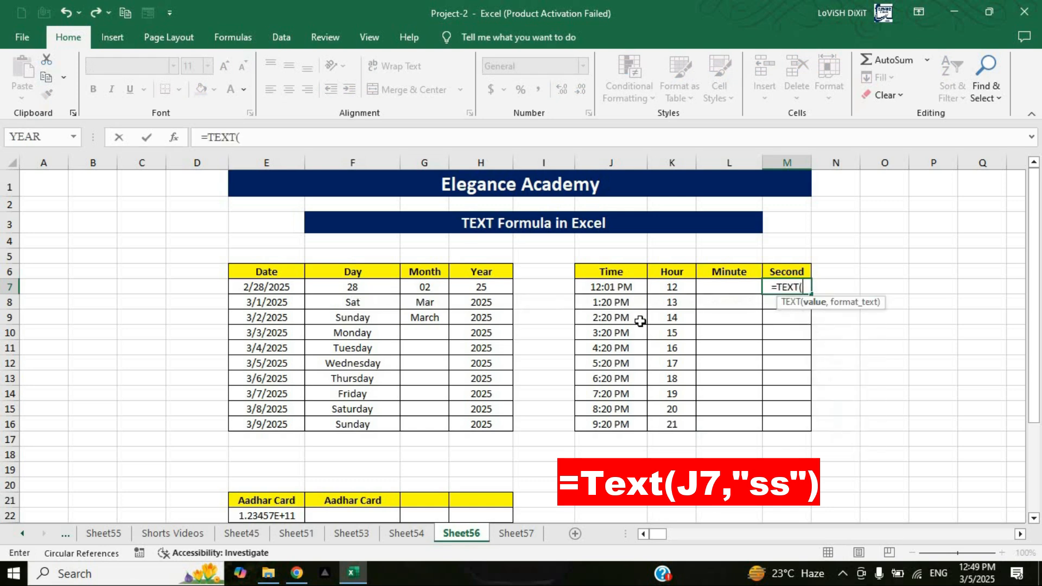
left_click(625, 287)
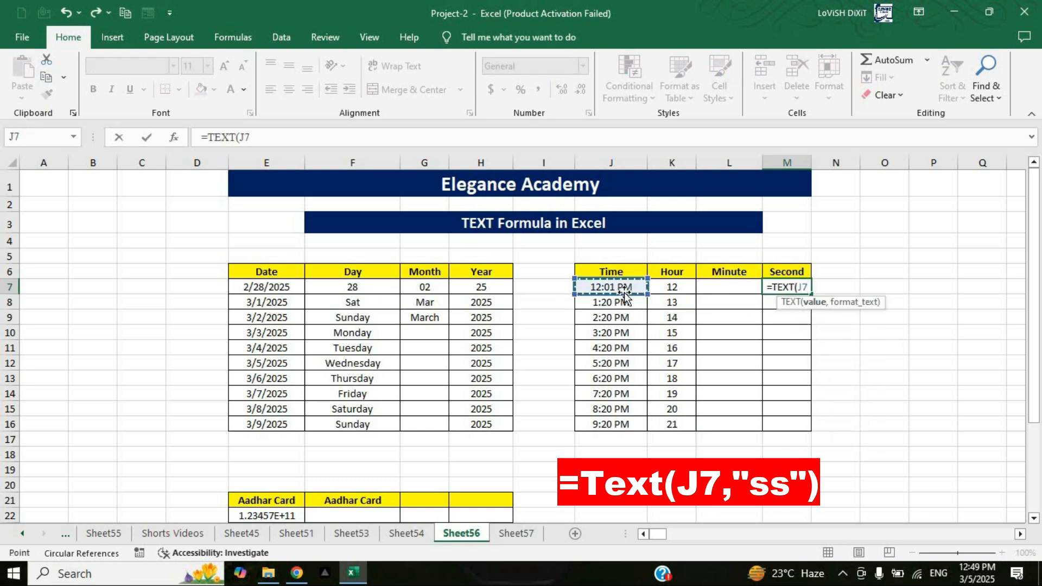
type(",\"")
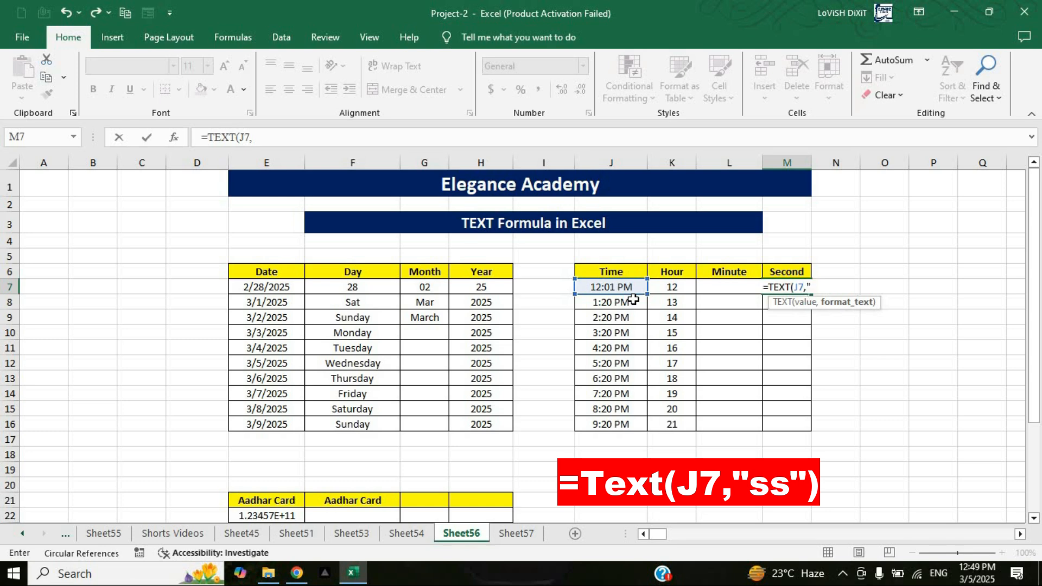
type("ss")
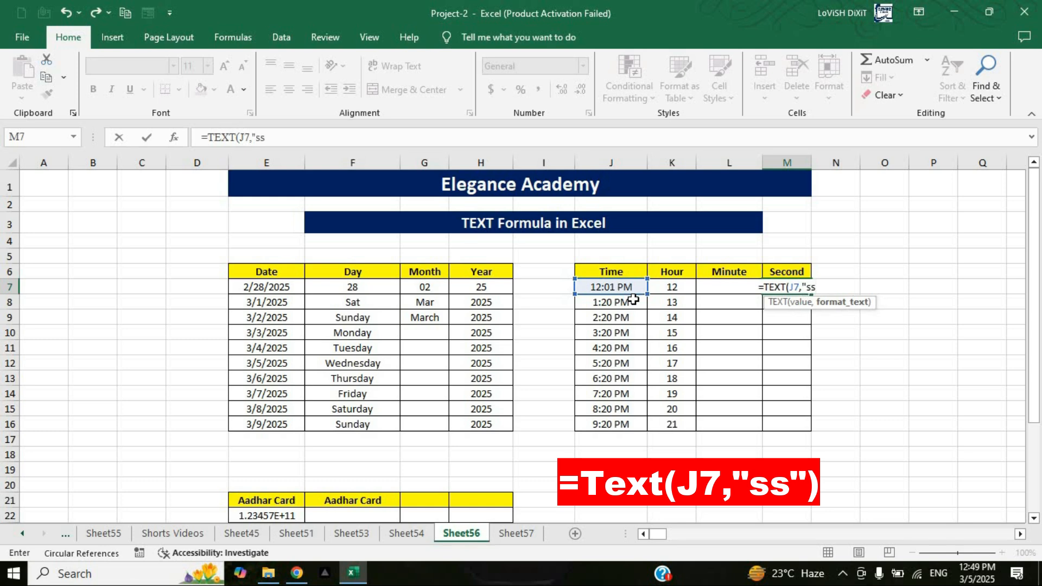
type("\")")
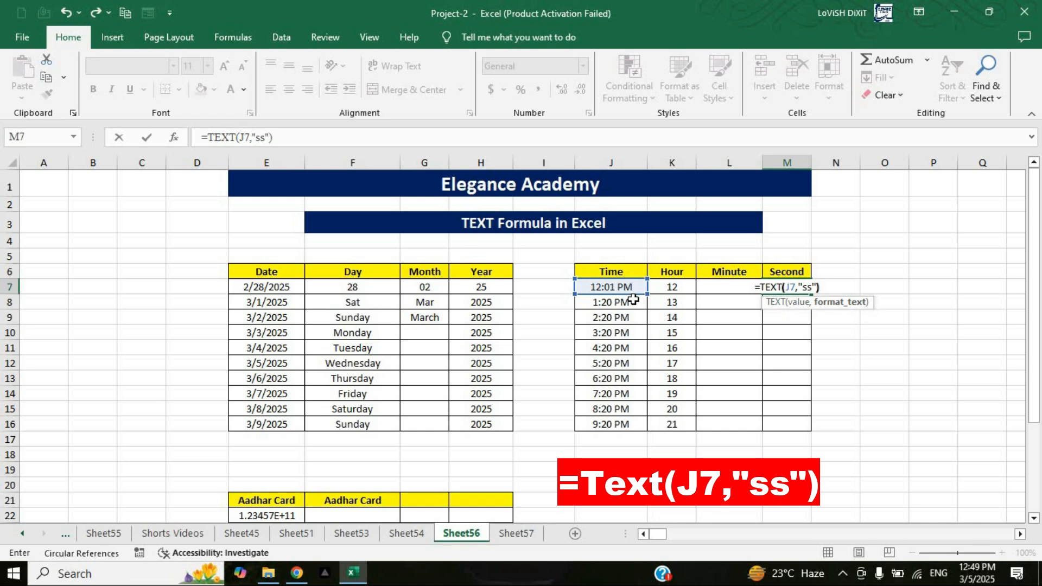
key("Return")
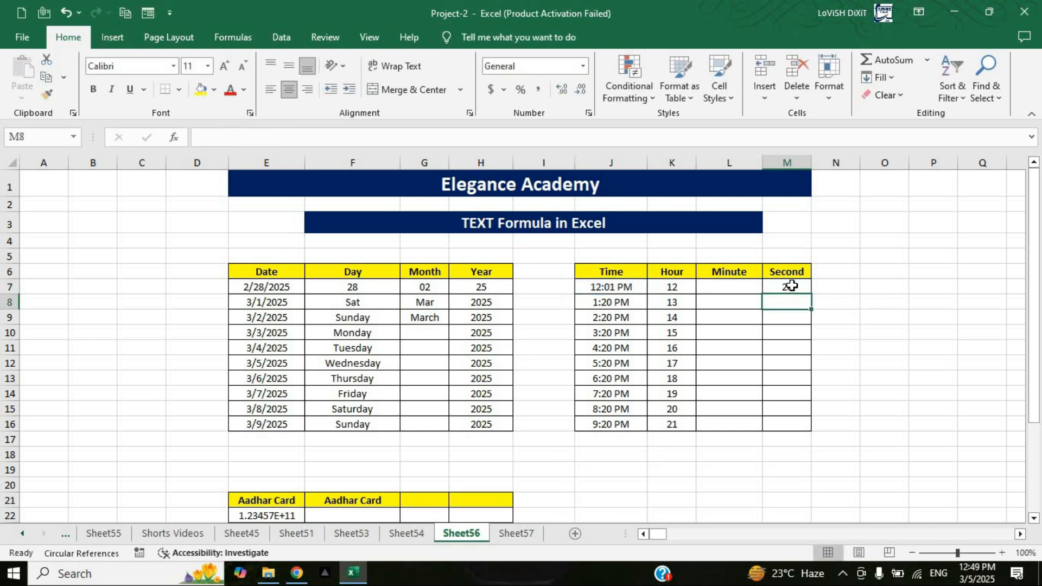
Step: Change the seconds of the time in J7 to 10 and check the Second result in M7
key("Up")
double_click(610, 286)
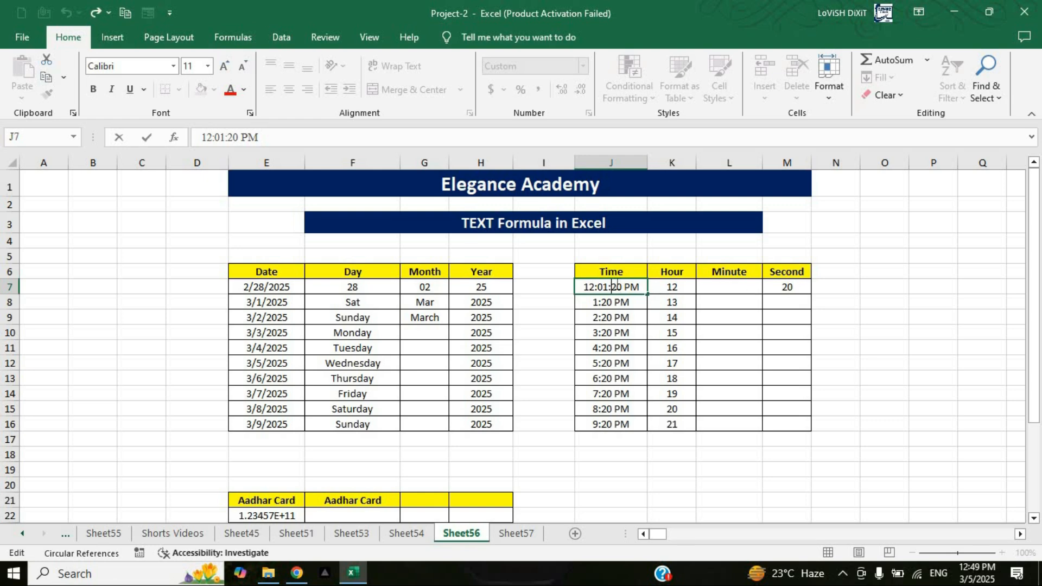
key("BackSpace")
type("1")
key("Return")
left_click(792, 287)
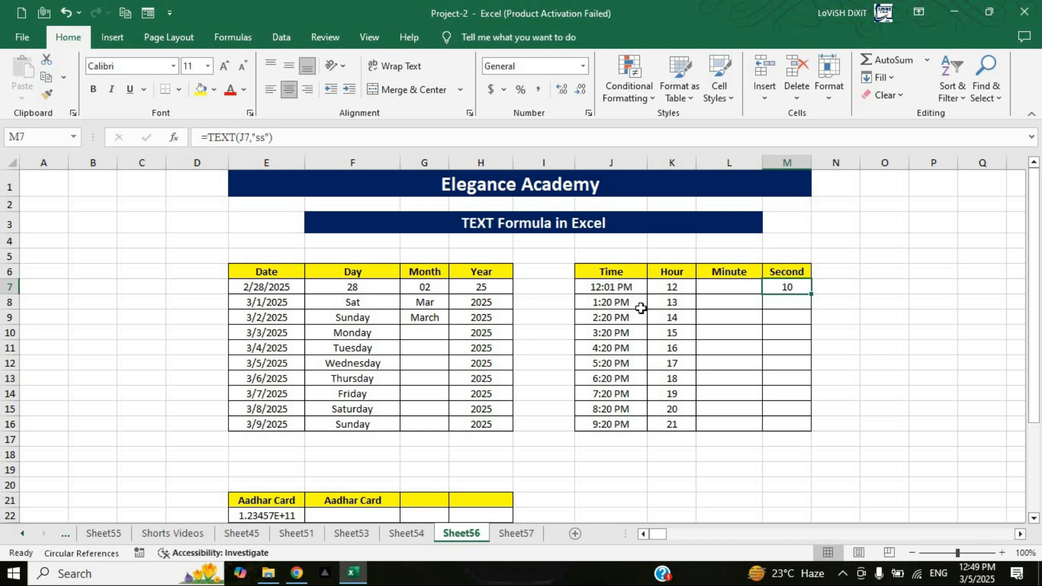
Step: Examine how the Aadhar Card numbers in column E, from row 22 down, are stored and displayed
scroll(394, 344, "down", 4)
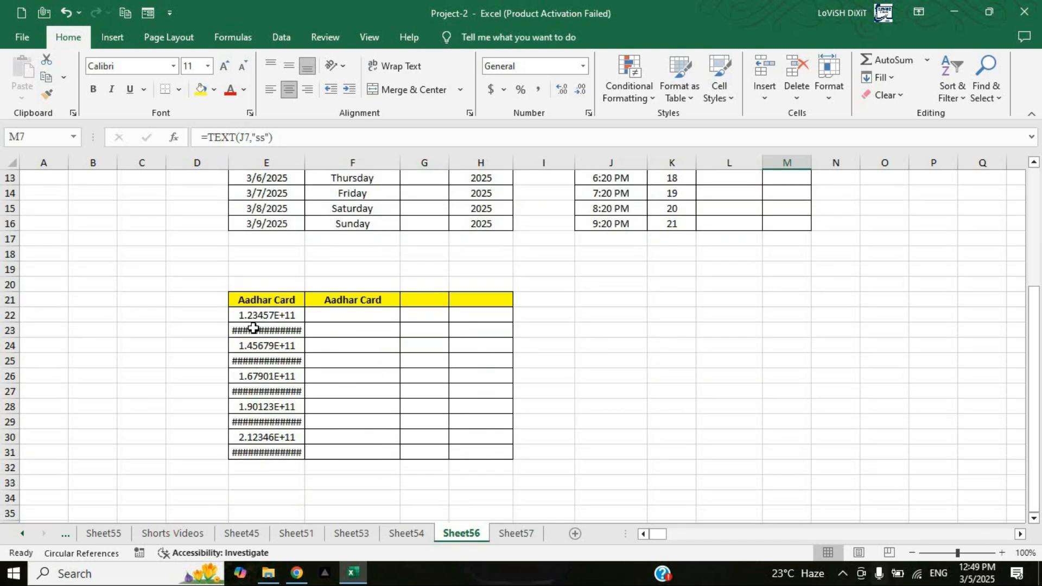
left_click(269, 315)
left_click(275, 333)
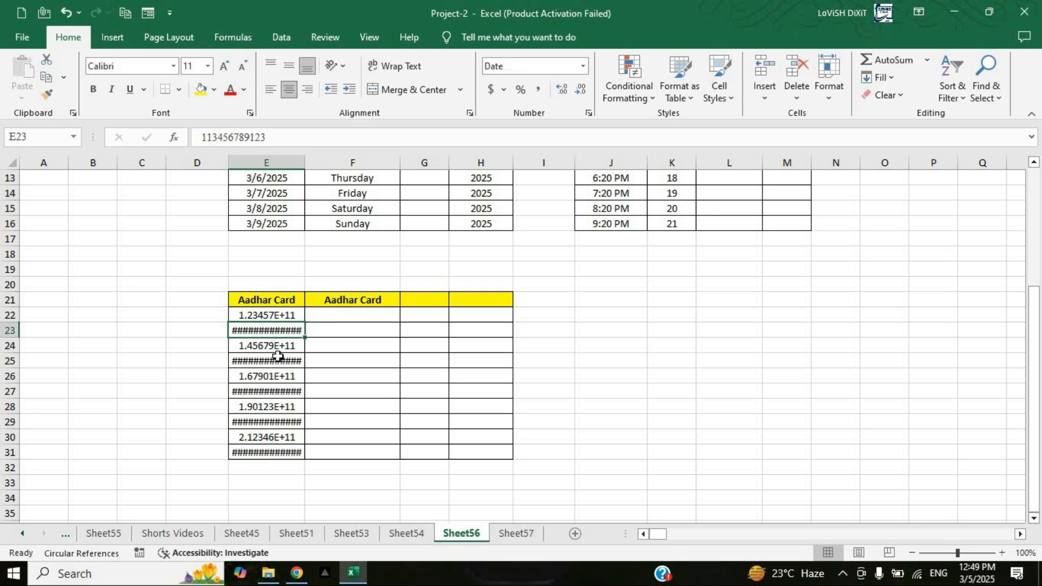
left_click(269, 393)
left_click(273, 311)
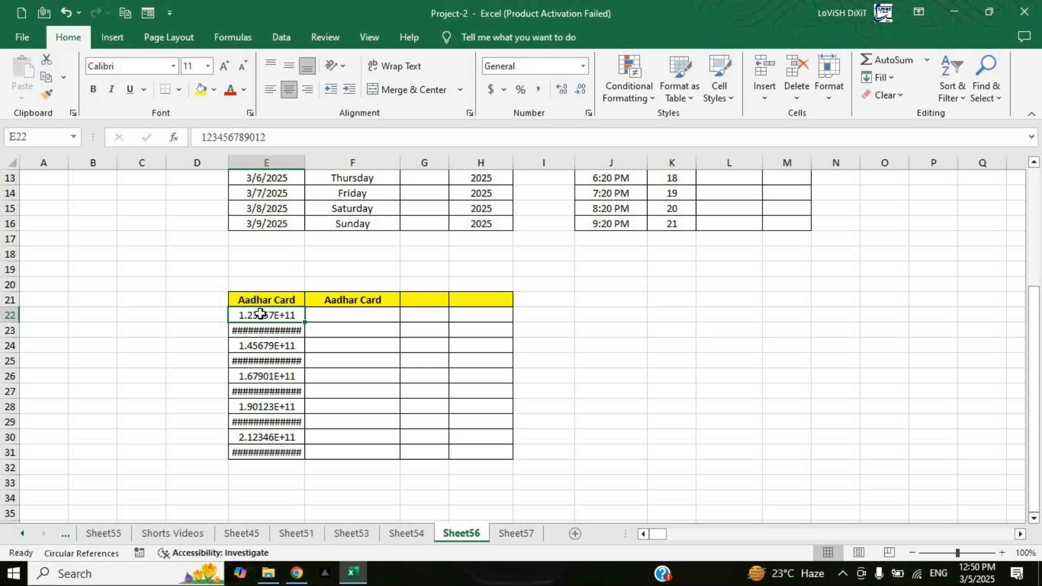
left_click(346, 316)
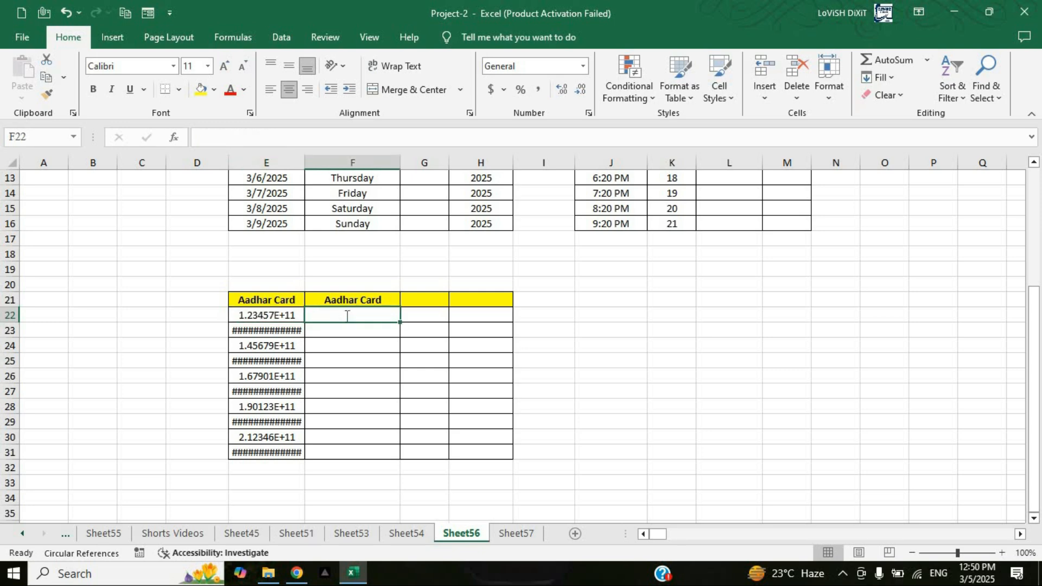
type("=text")
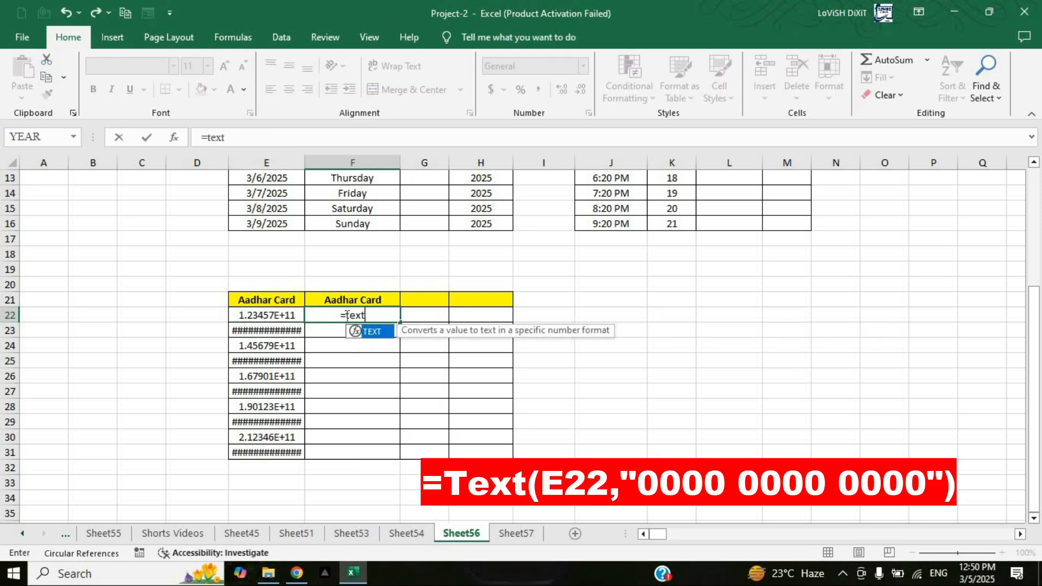
key("Tab")
left_click(277, 316)
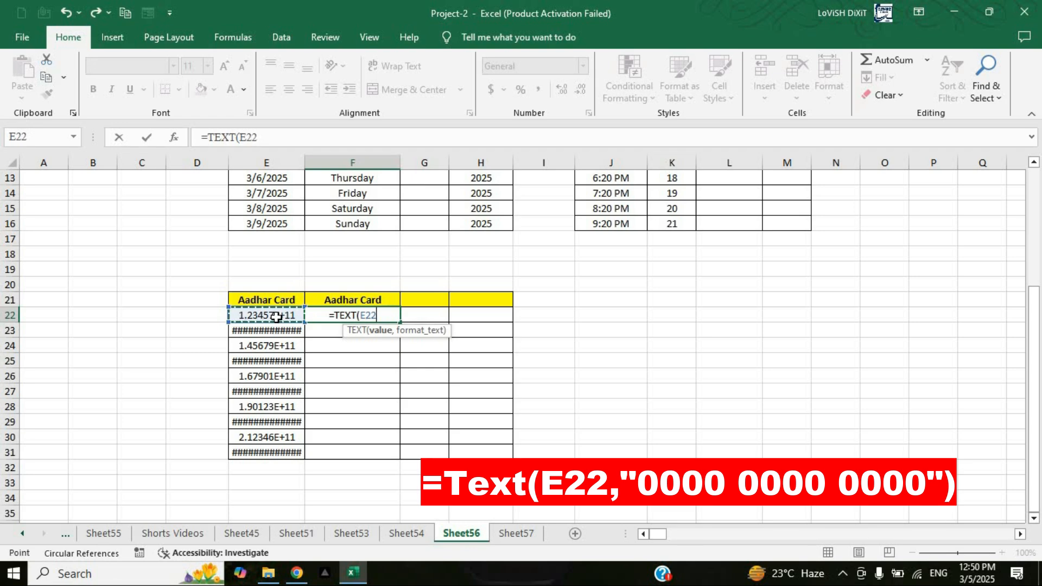
type(",")
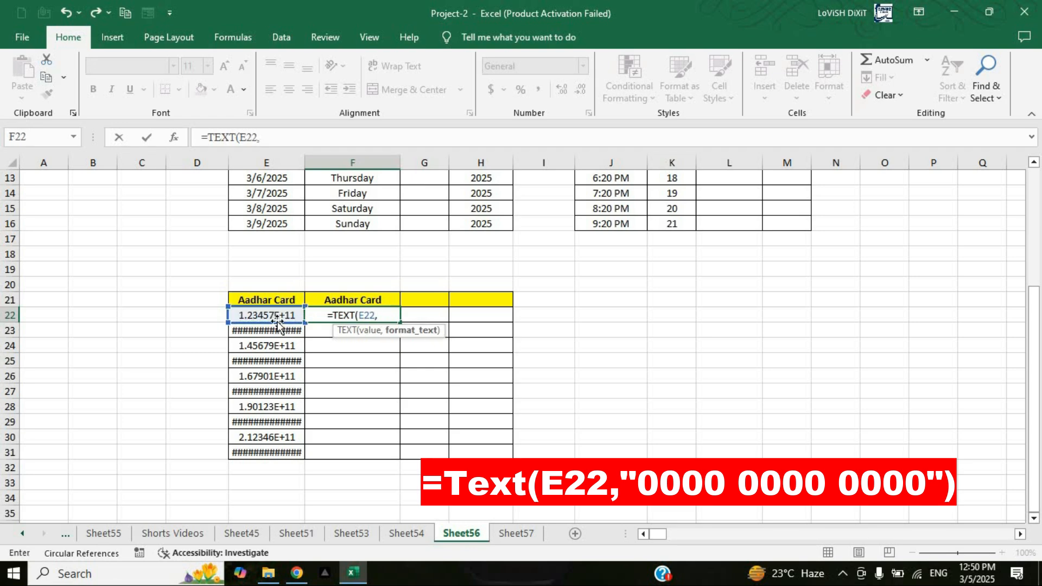
type("\"0000")
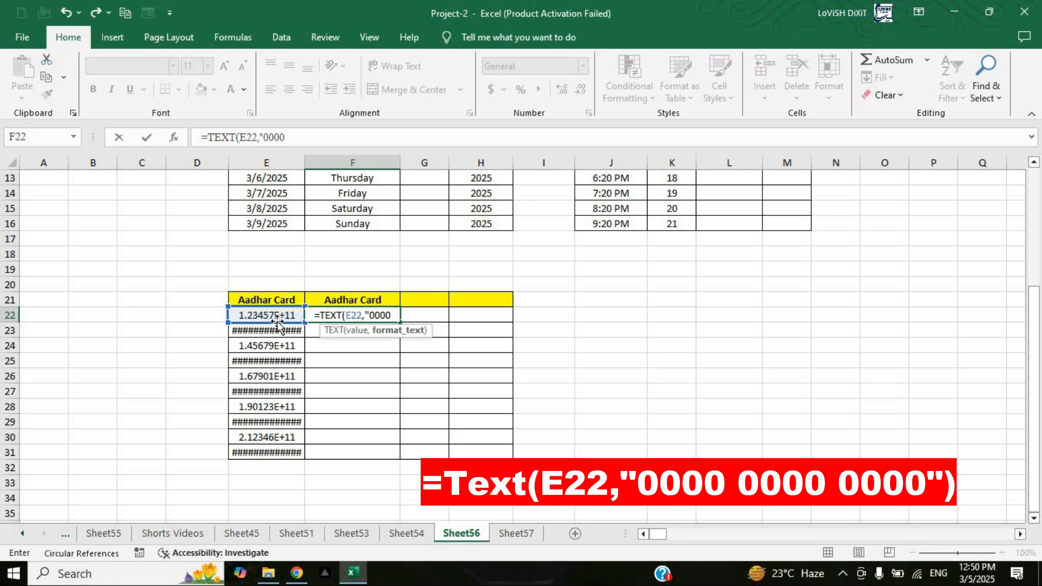
type(" 0000")
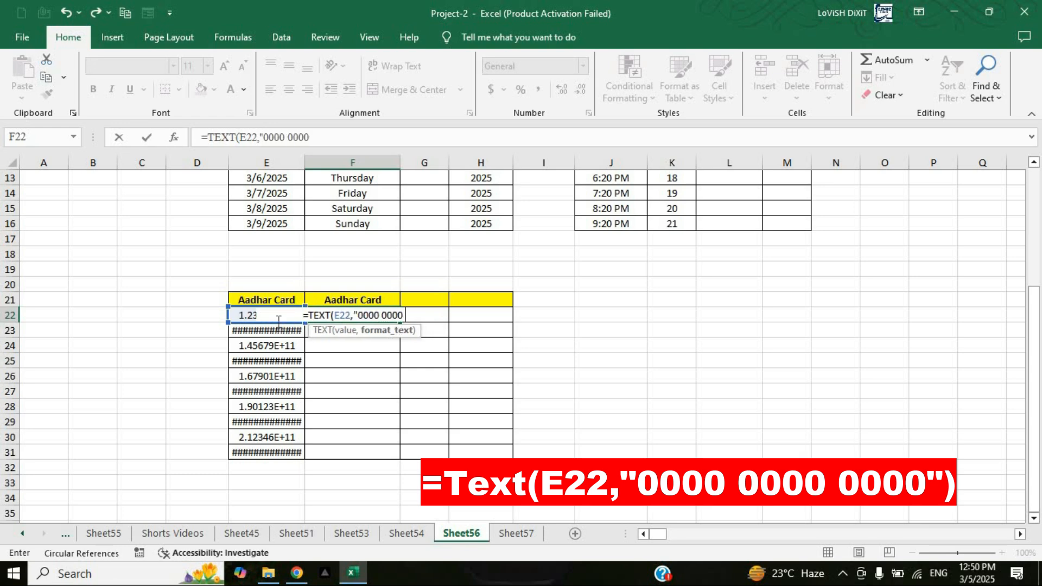
type(" 0000")
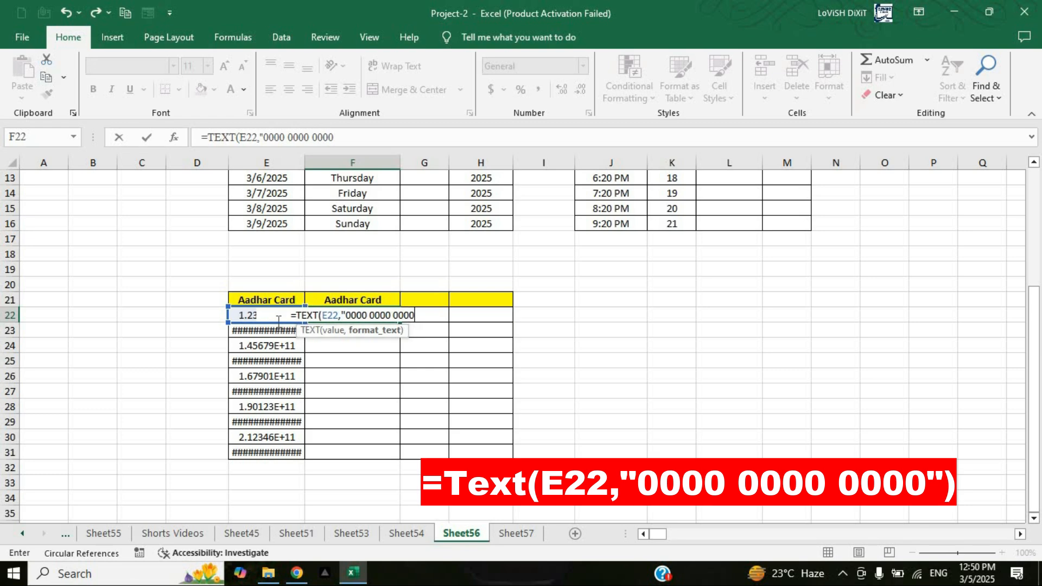
type("\"")
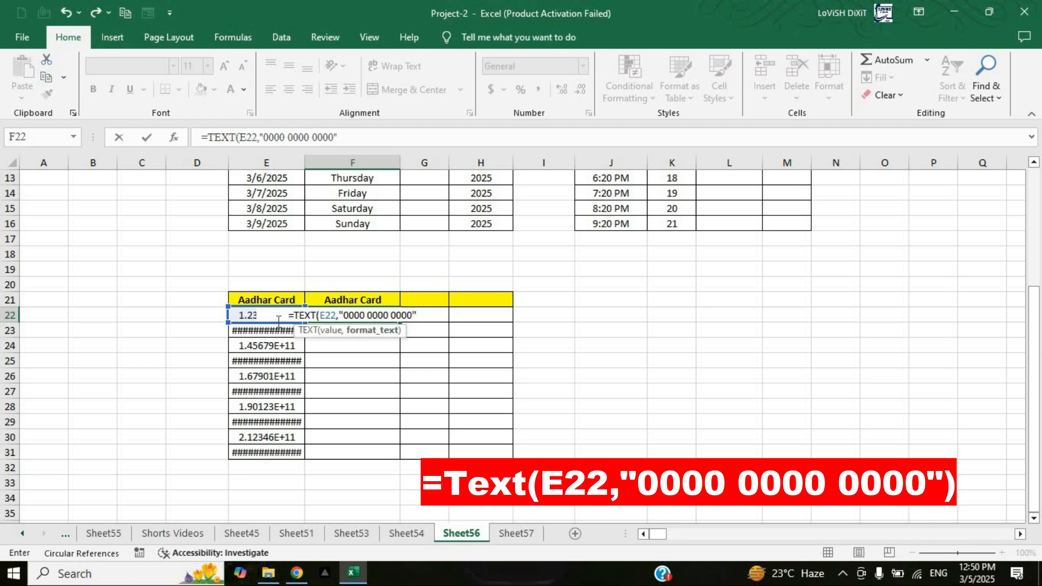
type(")")
key("Return")
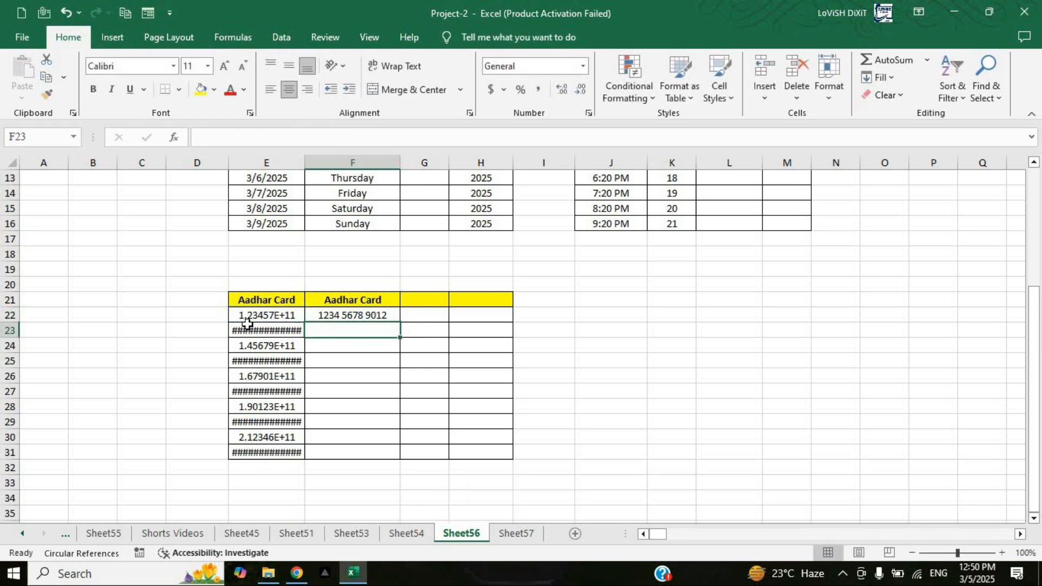
Step: Fill the grouped Aadhar Card number formula from F22 down to F31
left_click(273, 319)
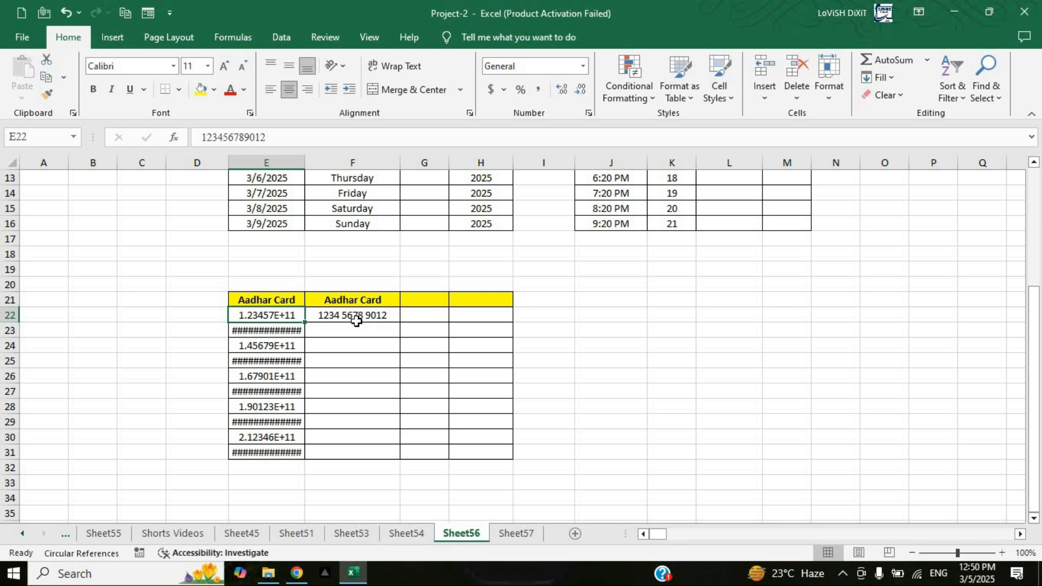
left_click(396, 315)
left_click_drag(400, 322, 405, 466)
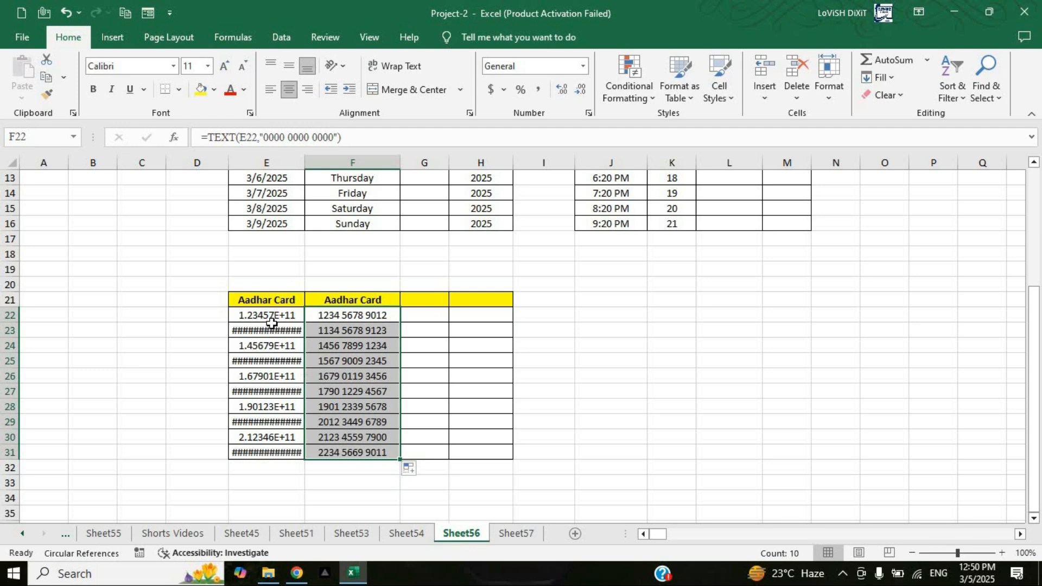
Step: Compare the stored Aadhar Card numbers in E23:E31 with their grouped versions in column F, and review the date and time tables
left_click(271, 330)
left_click(270, 361)
left_click(268, 390)
left_click(264, 424)
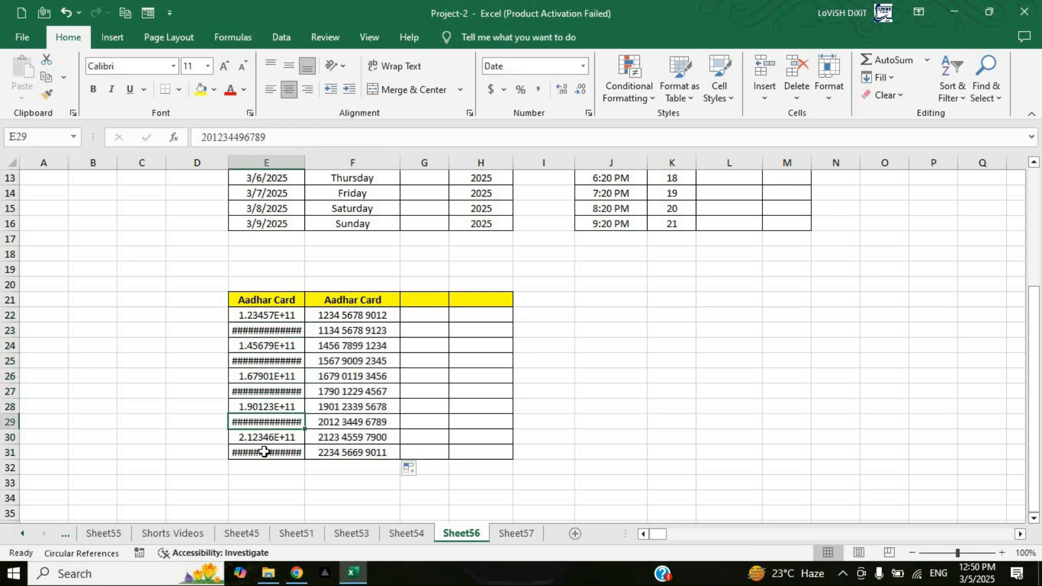
left_click(265, 452)
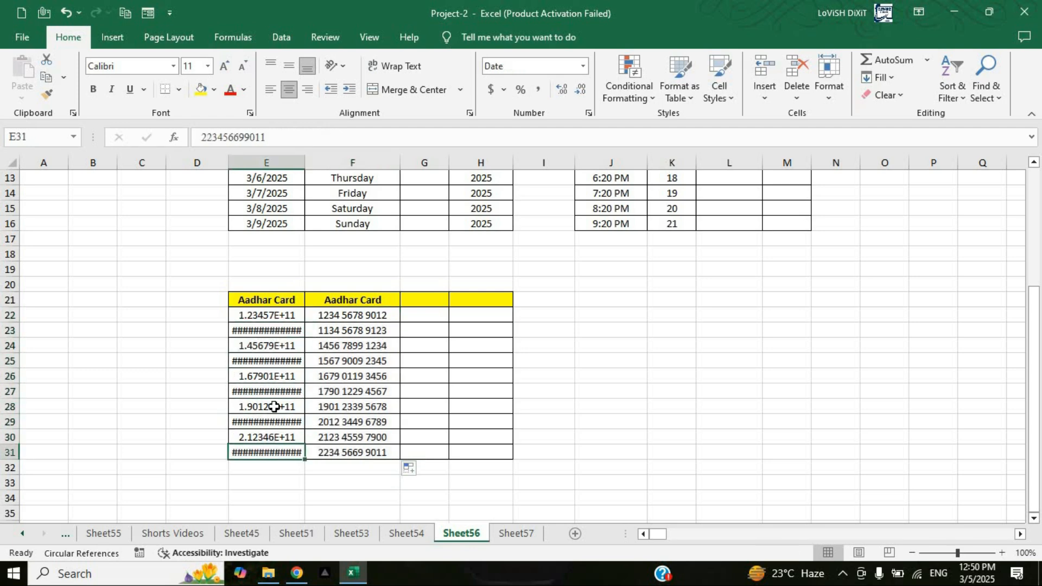
left_click(276, 329)
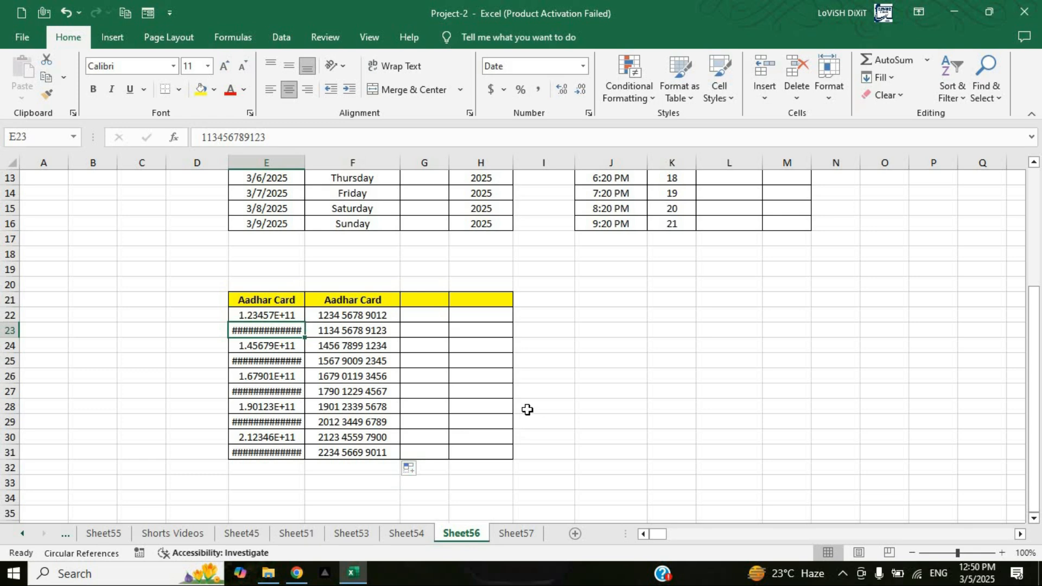
scroll(527, 409, "up", 4)
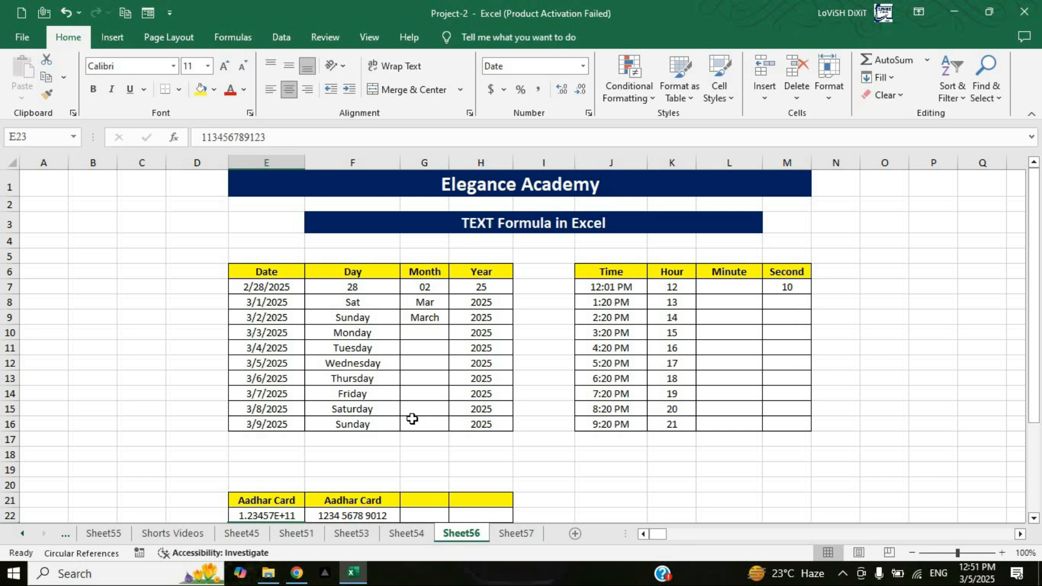
scroll(412, 418, "down", 3)
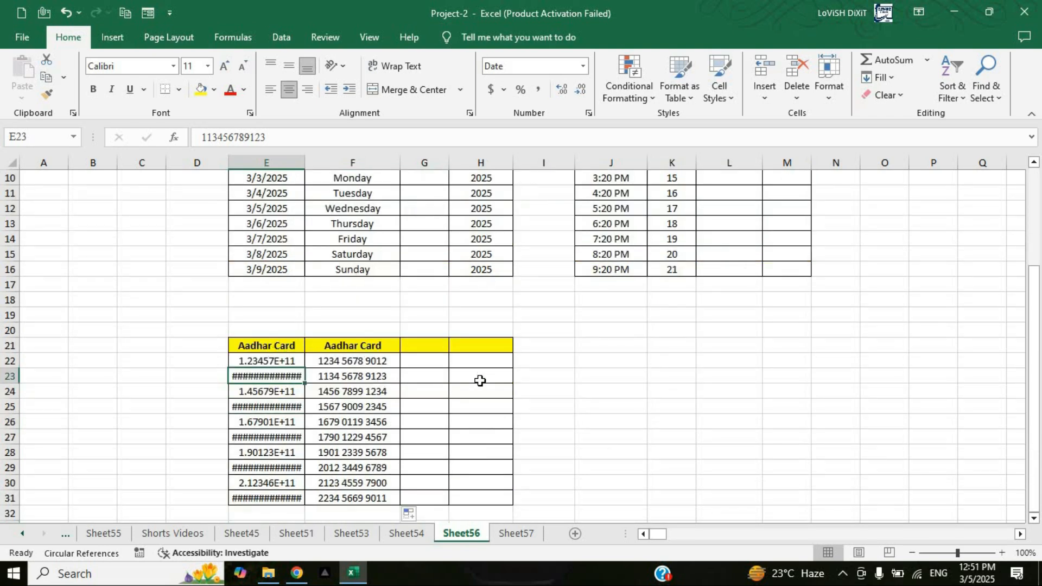
scroll(480, 381, "up", 3)
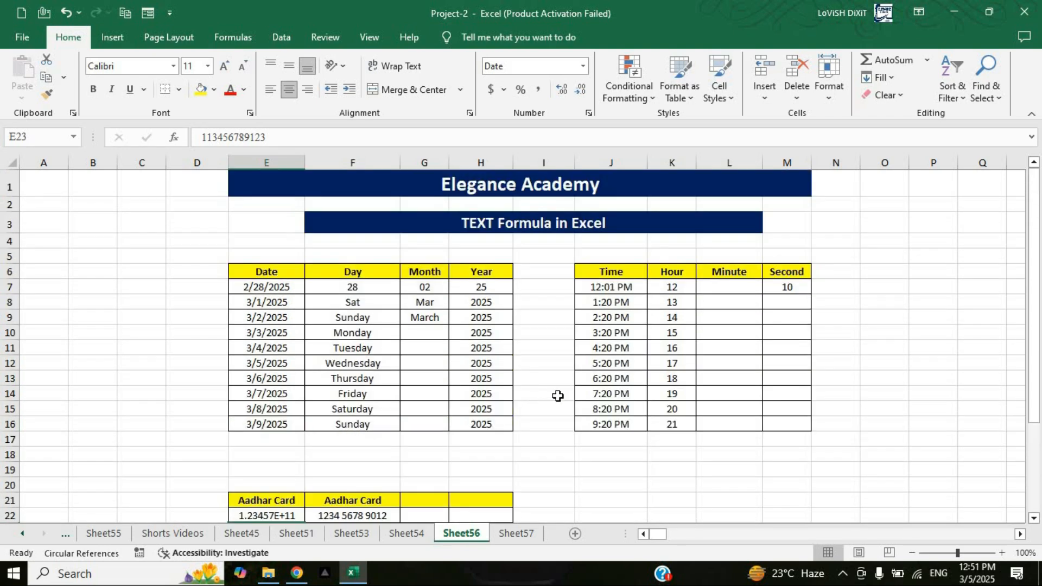